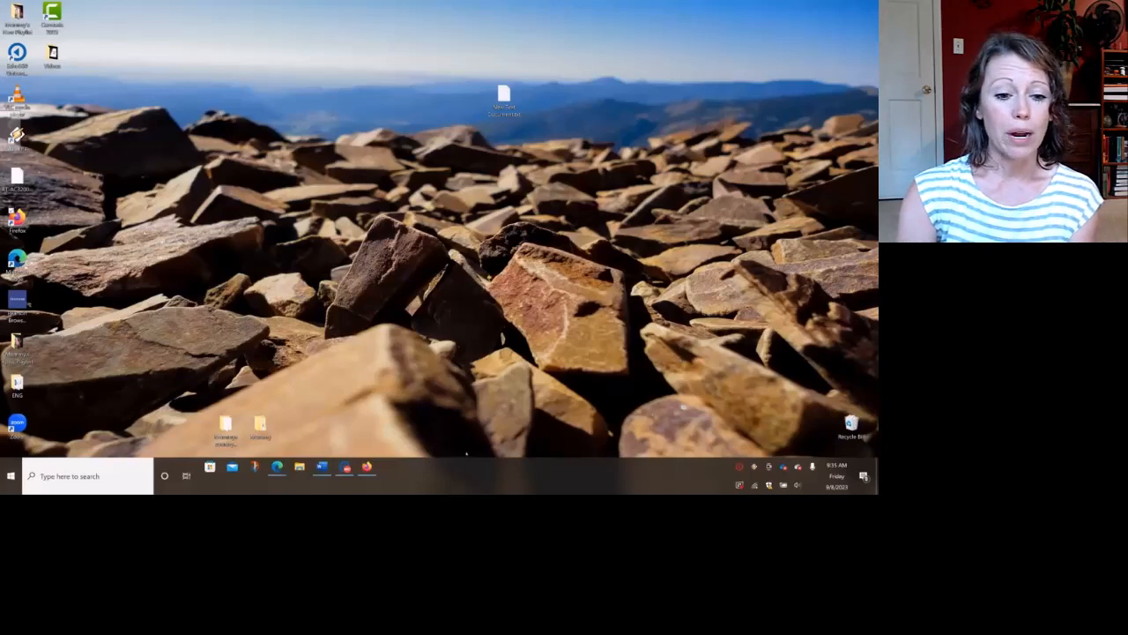
Bring Edge forward, view the WCC Prowler portal, then return to the Word start page
mouse_move(277, 467)
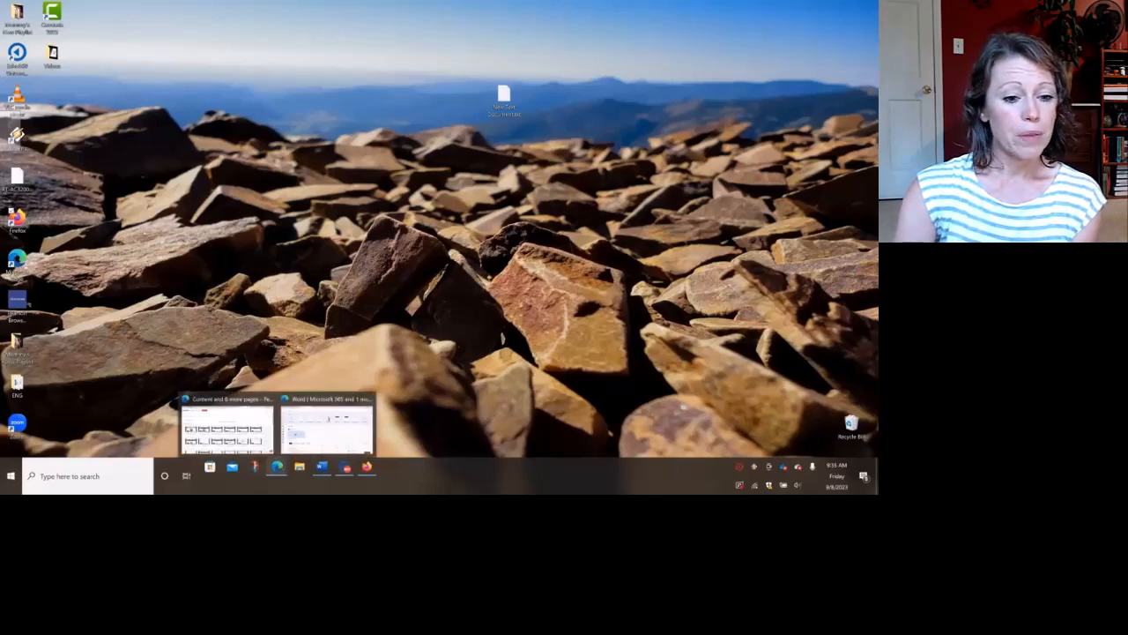
left_click(326, 425)
left_click(115, 7)
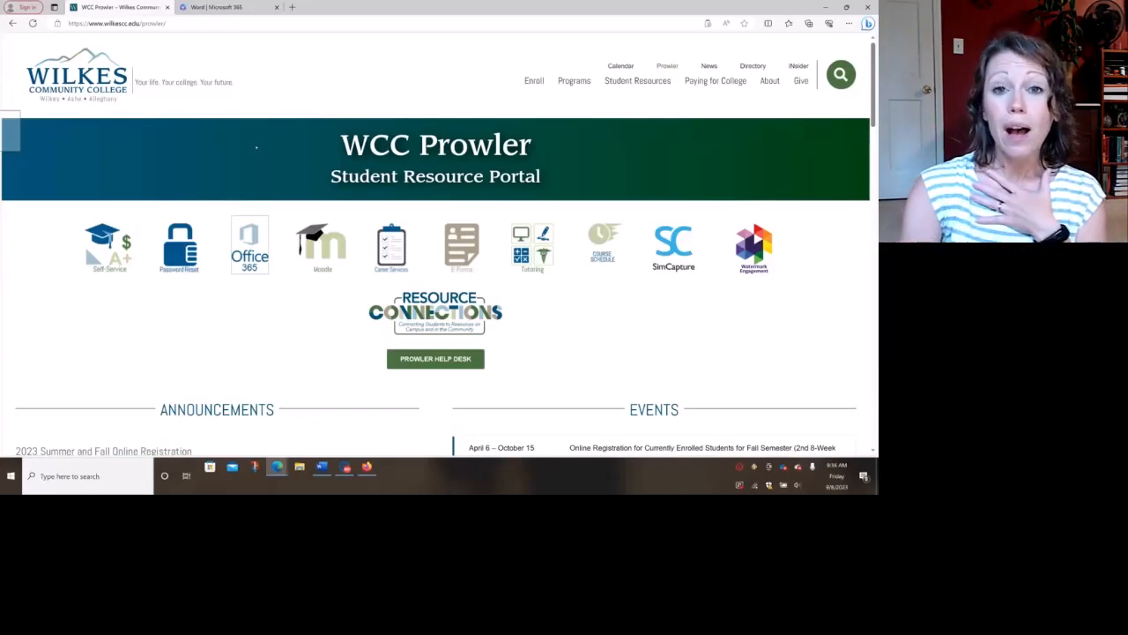
left_click(250, 247)
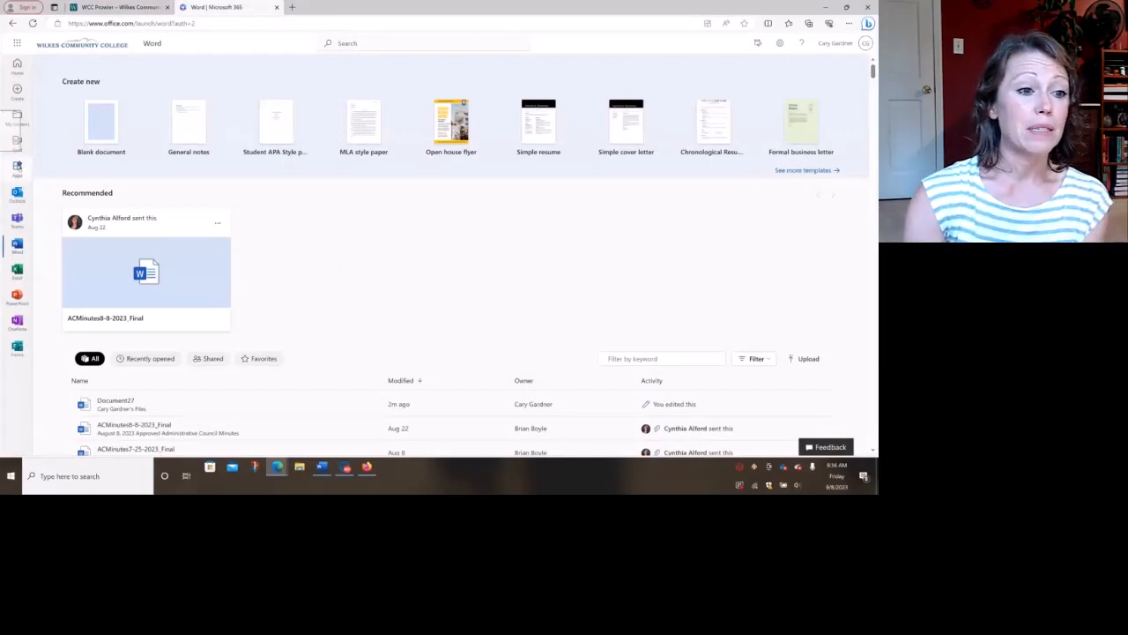
left_click(17, 168)
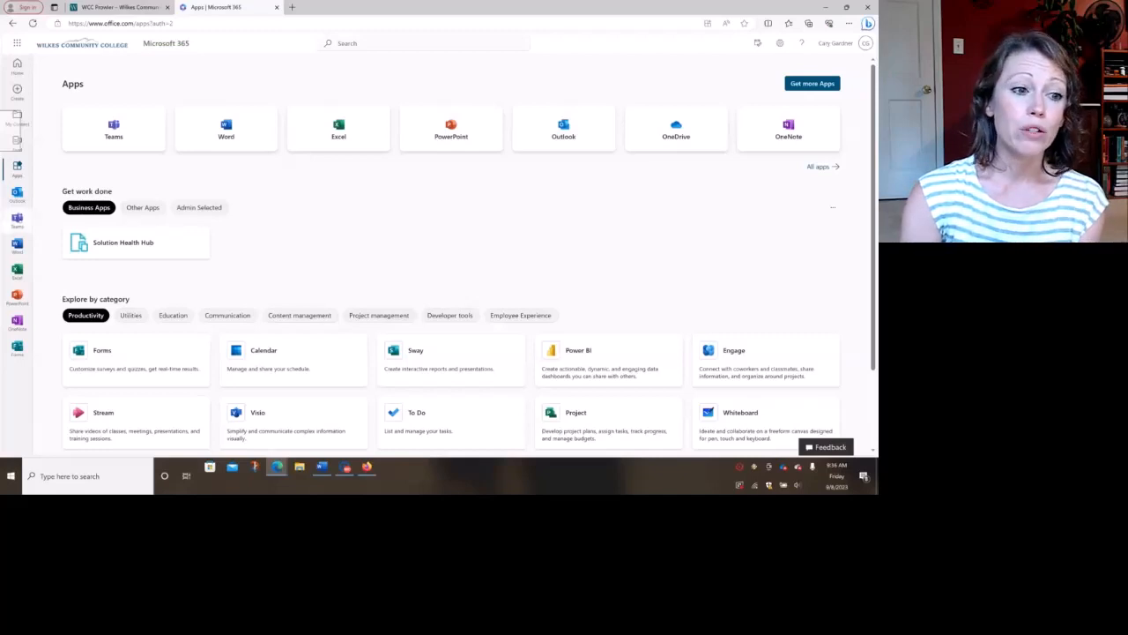
left_click(17, 244)
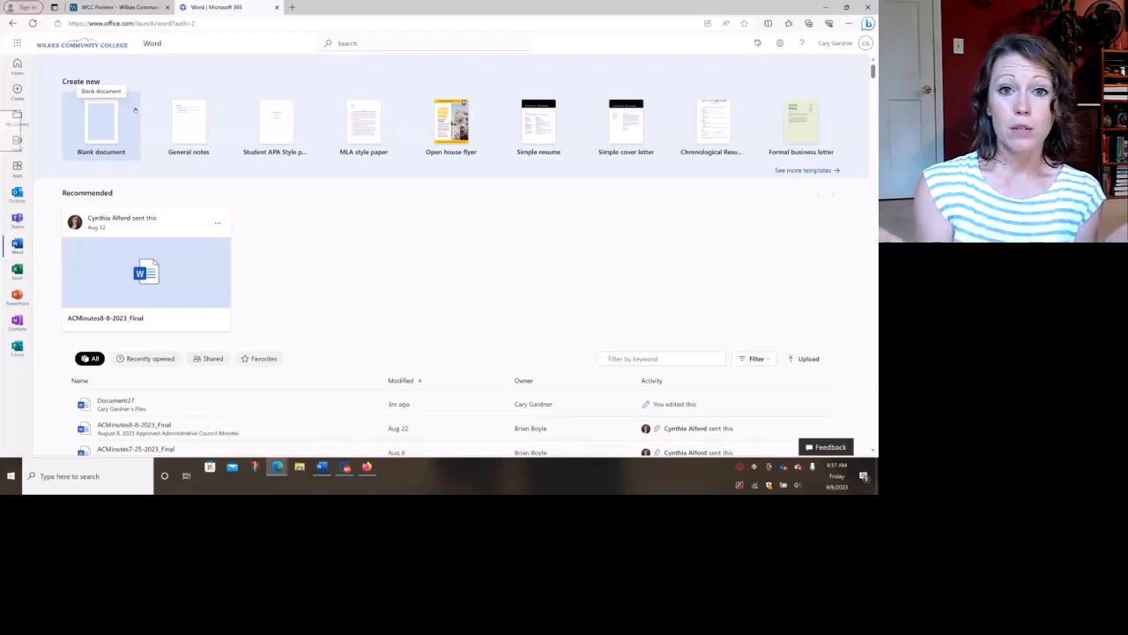
Create a new blank document (Document28) and set the ribbon to the Classic Ribbon layout
left_click(135, 109)
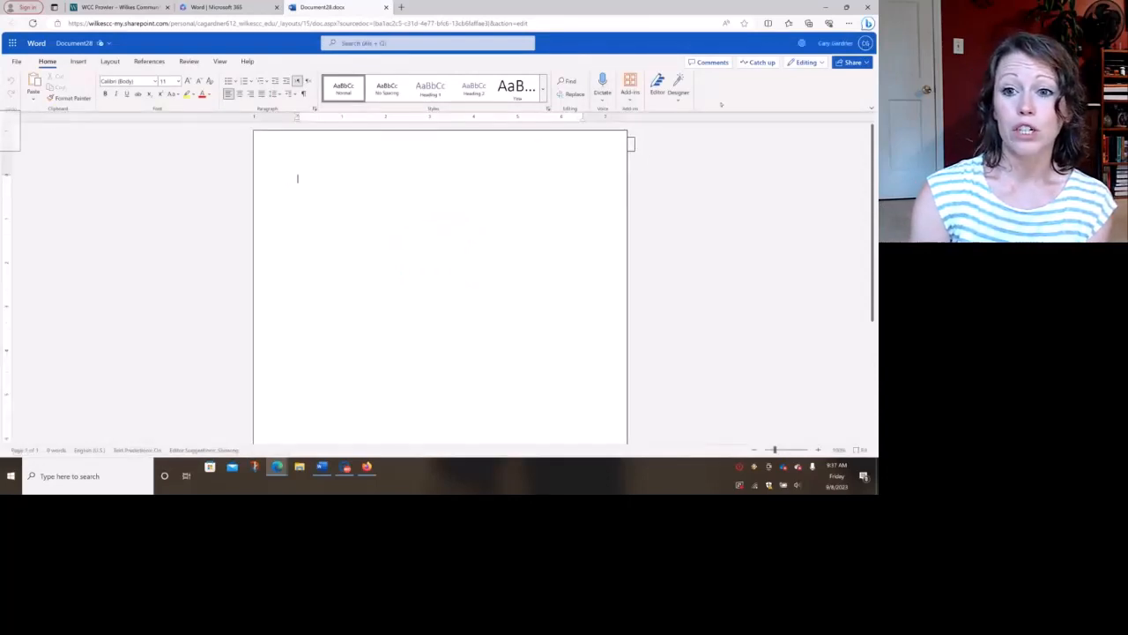
left_click(871, 110)
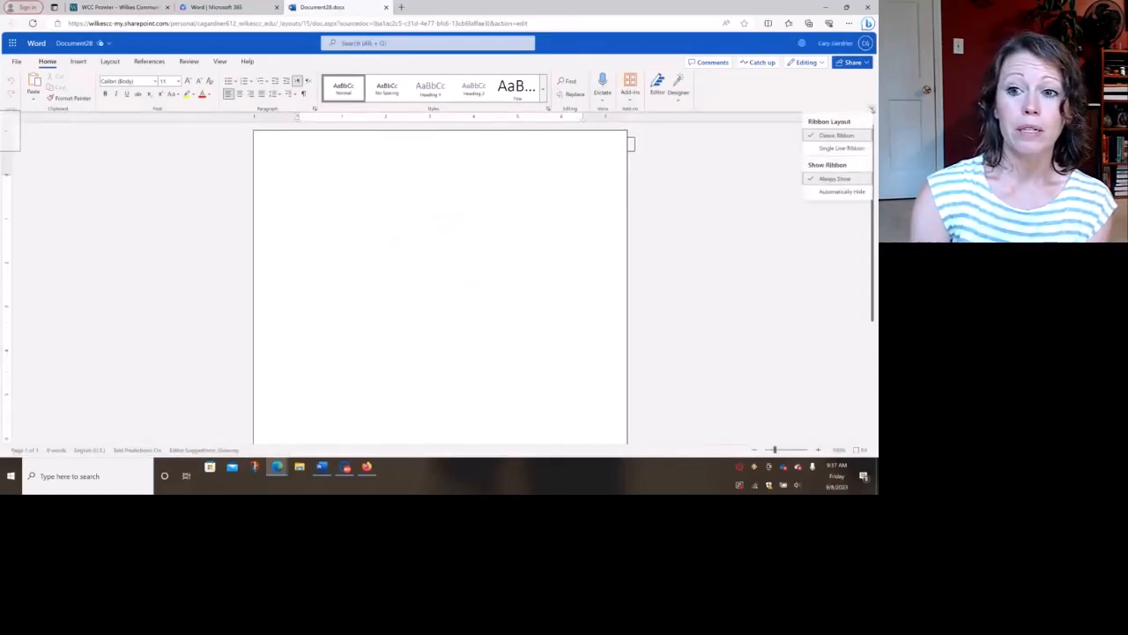
left_click(848, 148)
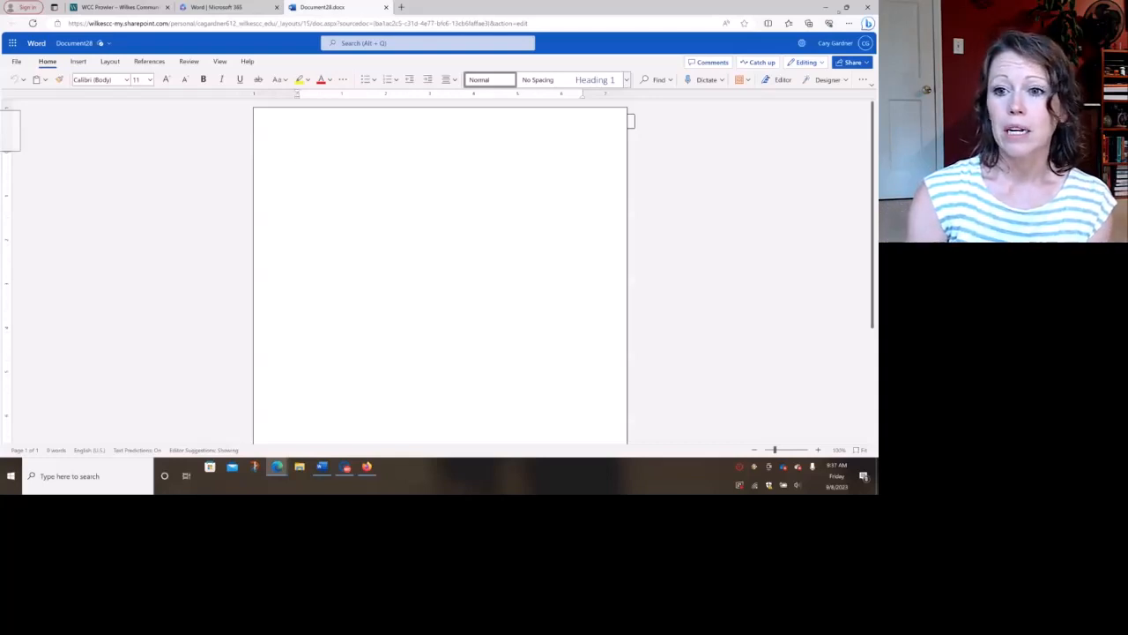
left_click(873, 85)
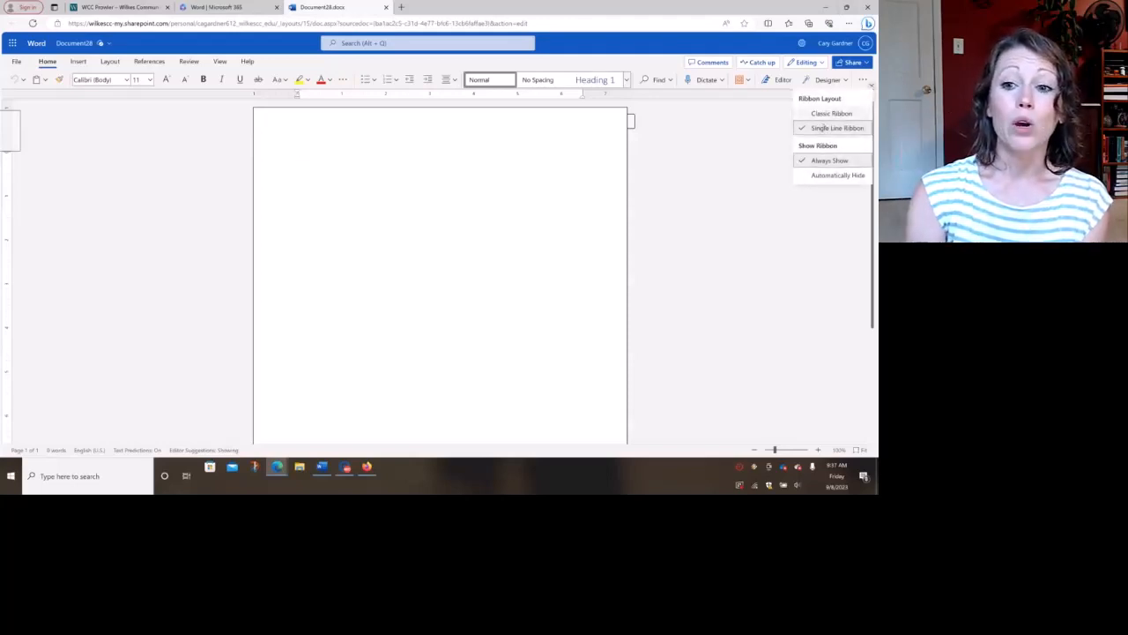
left_click(820, 113)
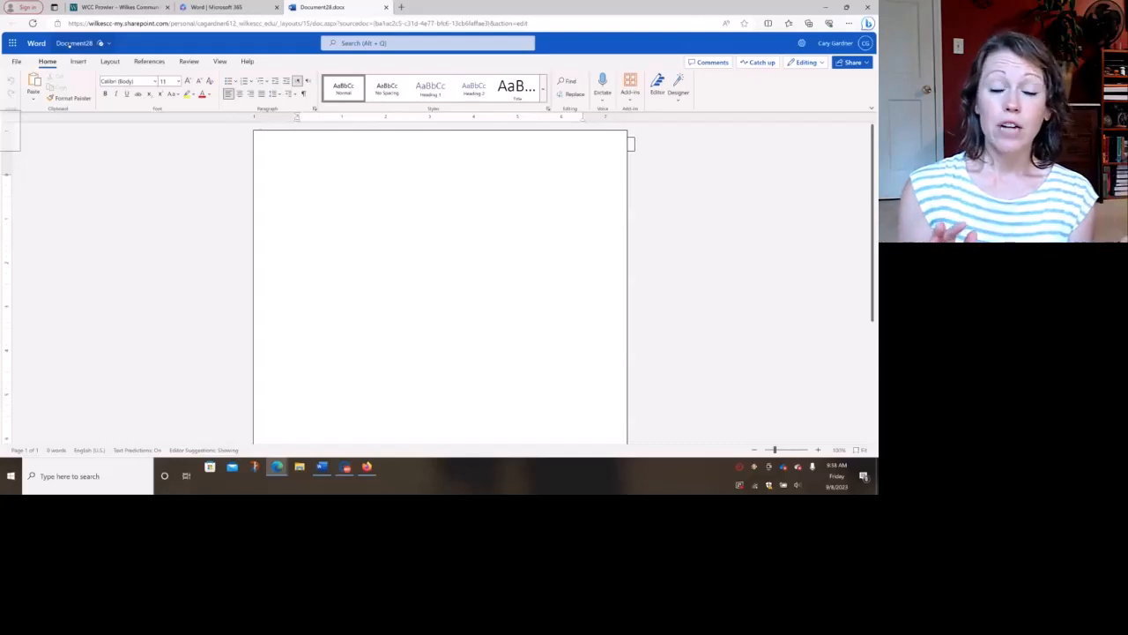
left_click(292, 216)
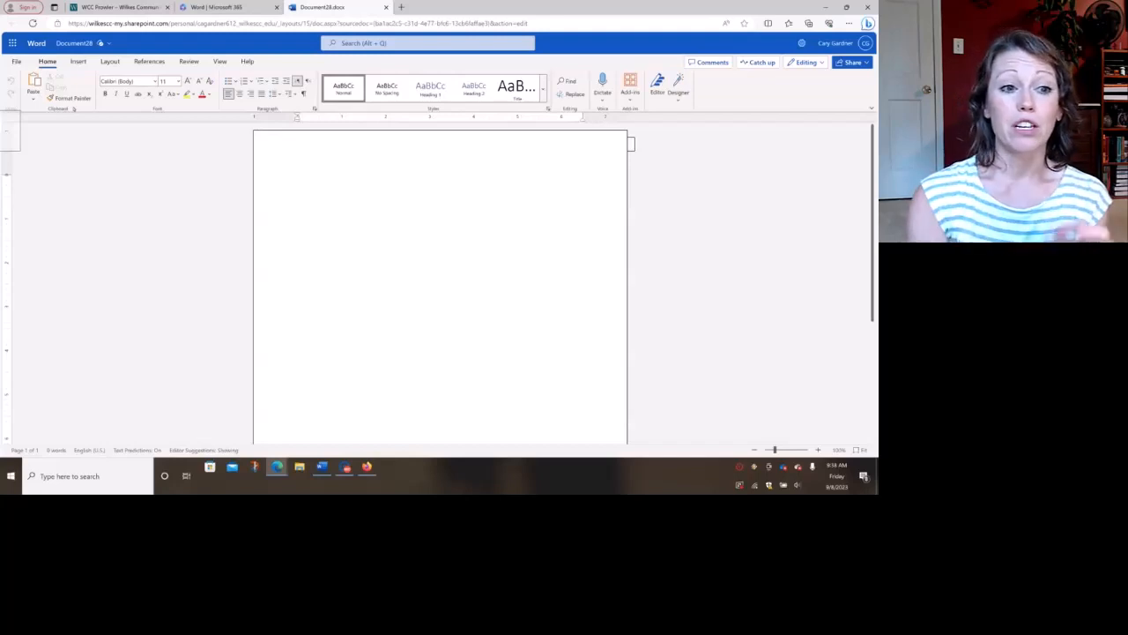
left_click(109, 62)
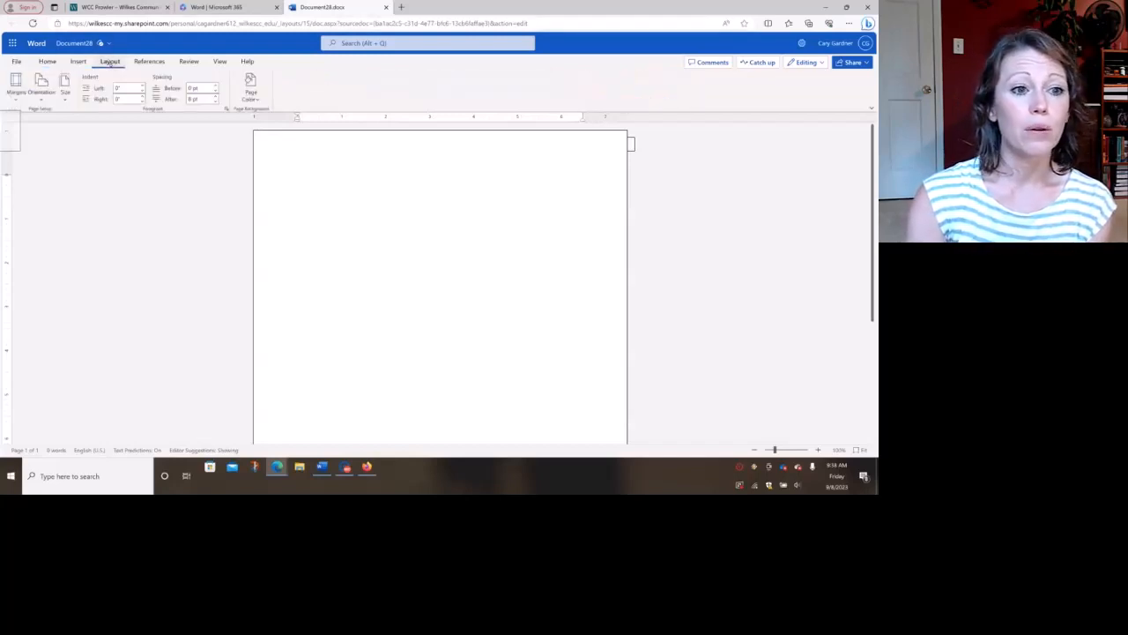
left_click(15, 86)
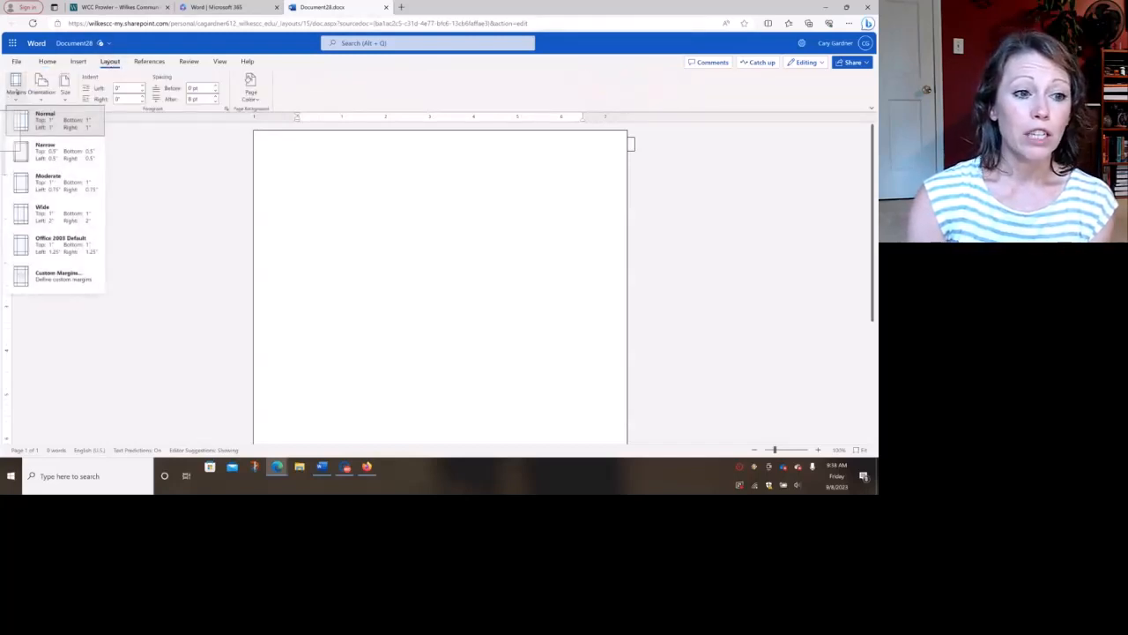
left_click(16, 87)
left_click(16, 86)
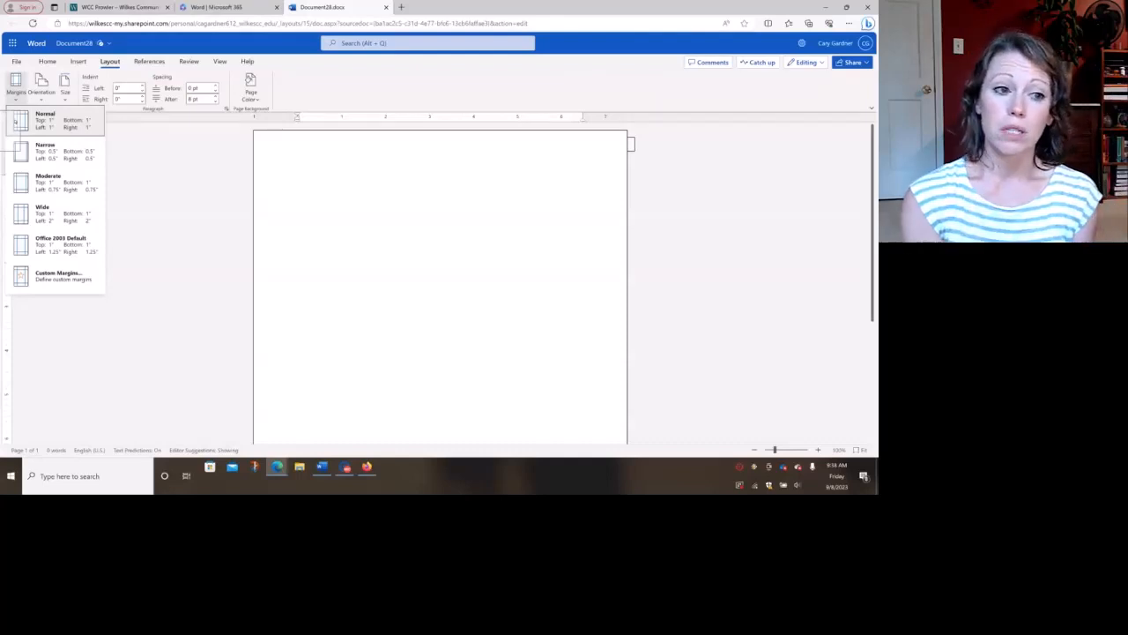
left_click(16, 61)
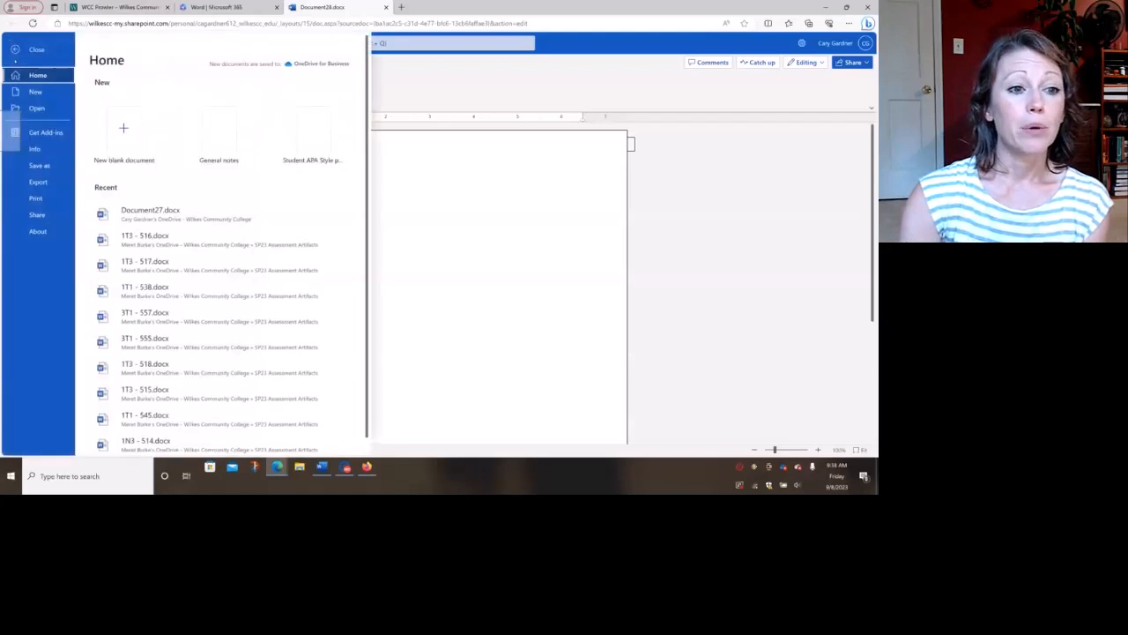
left_click(431, 225)
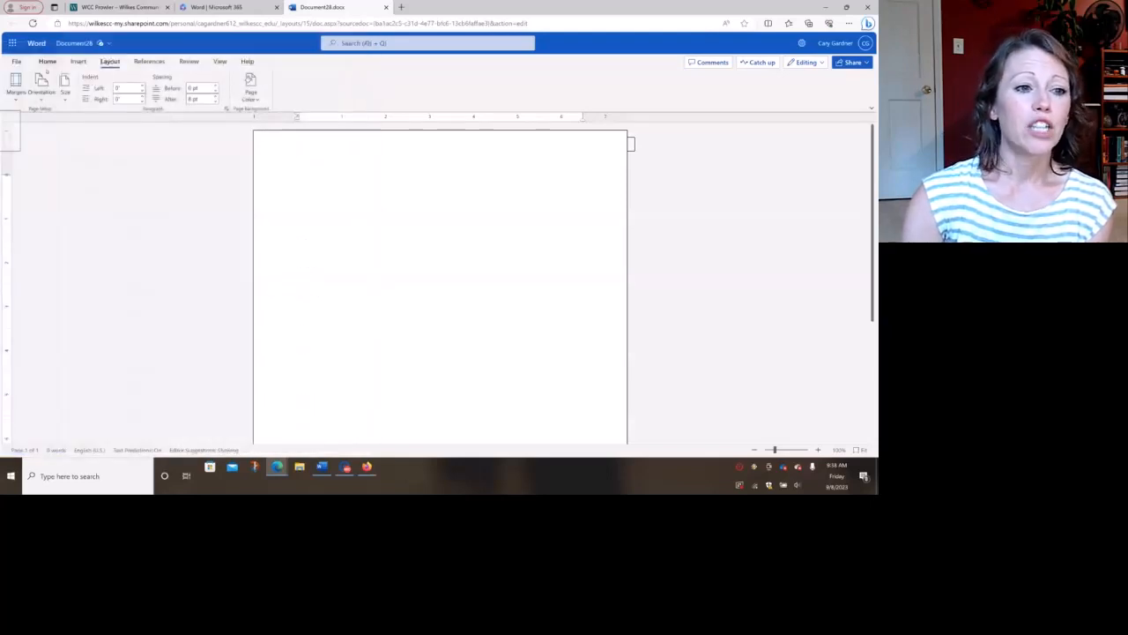
left_click(46, 62)
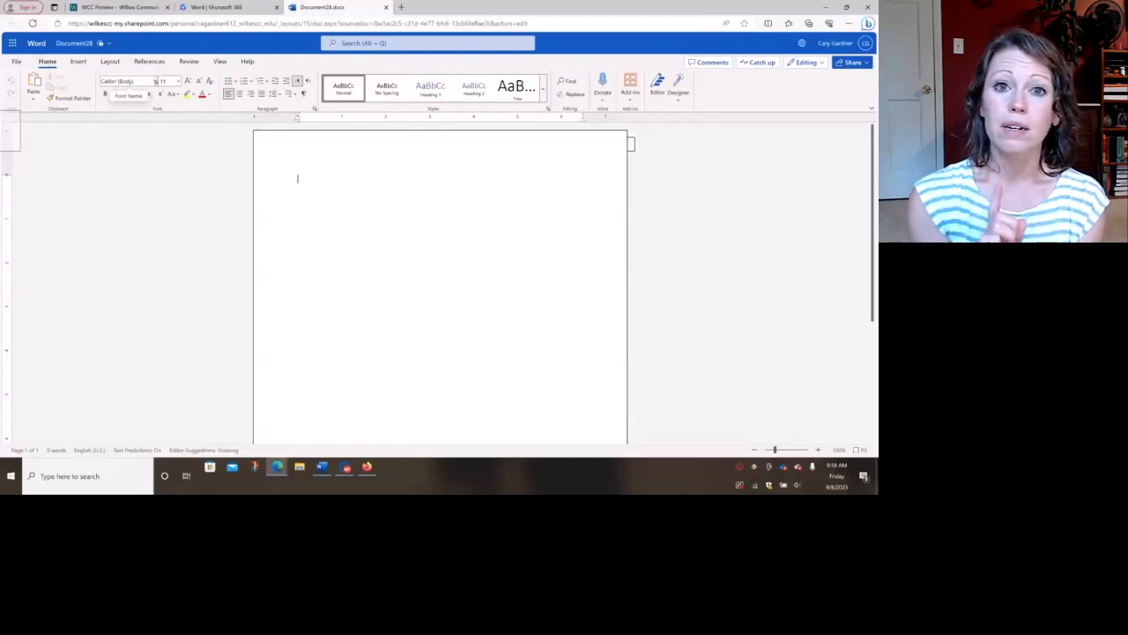
Set the document font to Times New Roman at 12 point
left_click(128, 81)
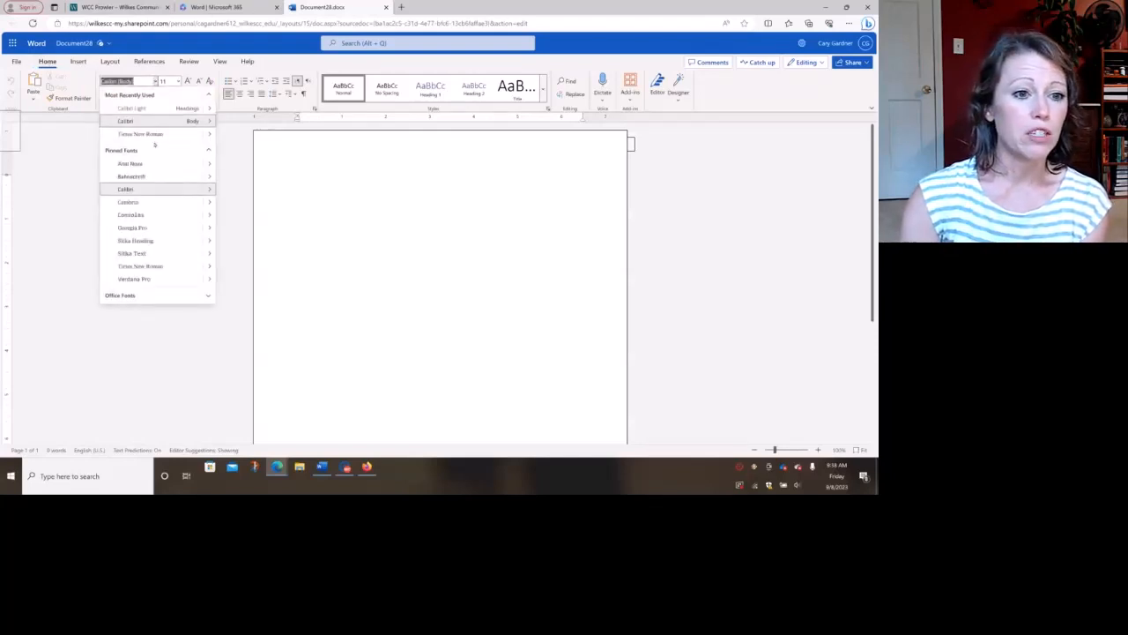
left_click(155, 139)
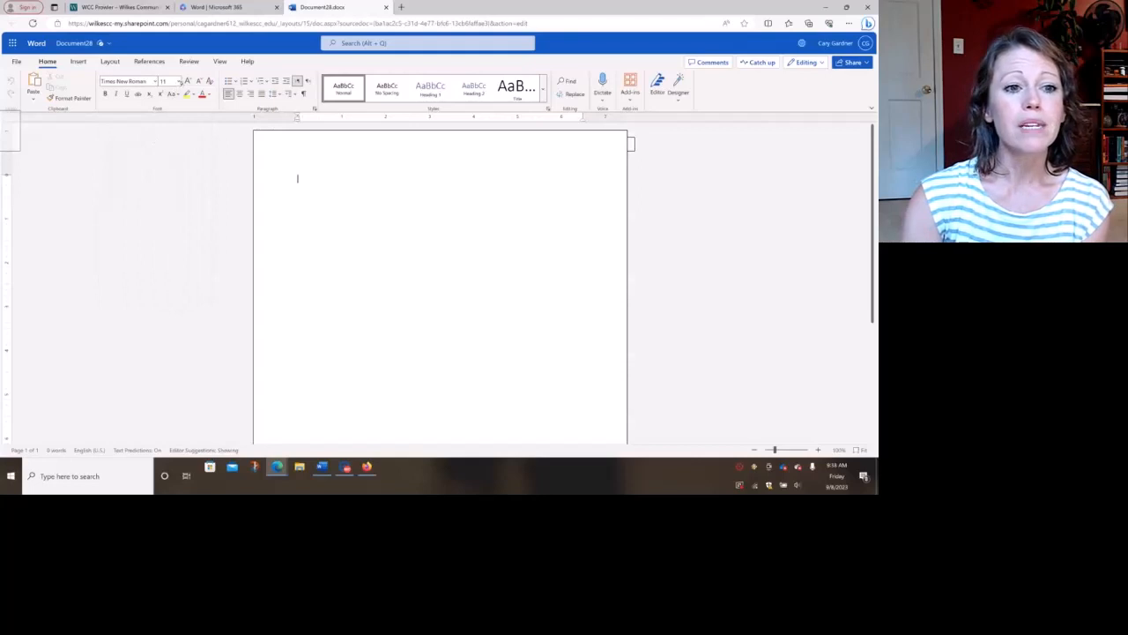
left_click(177, 82)
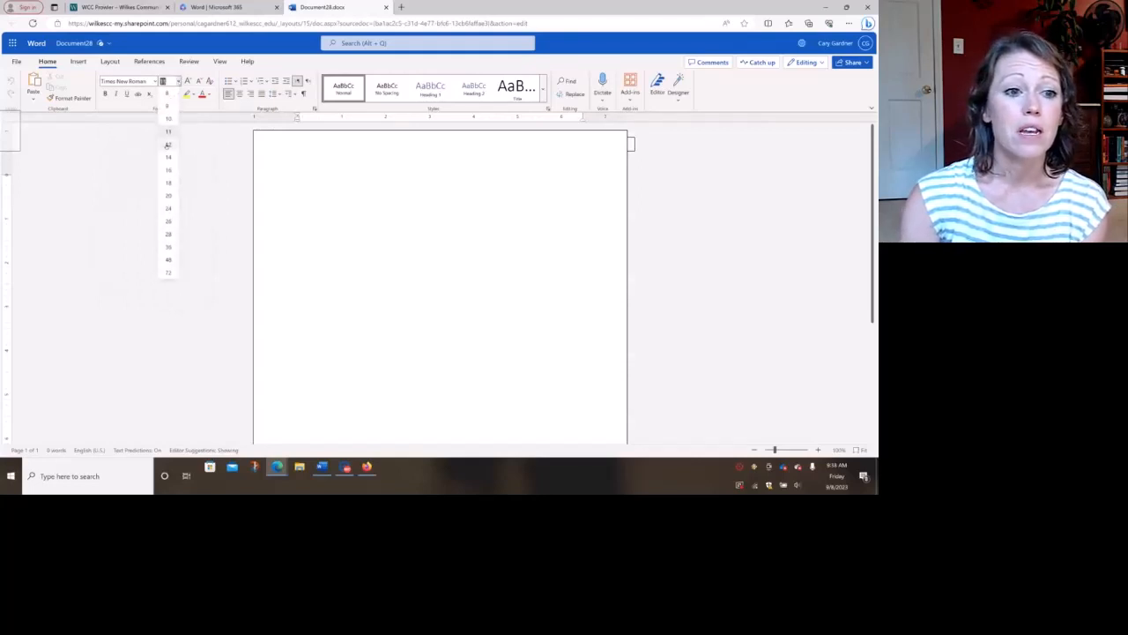
left_click(167, 144)
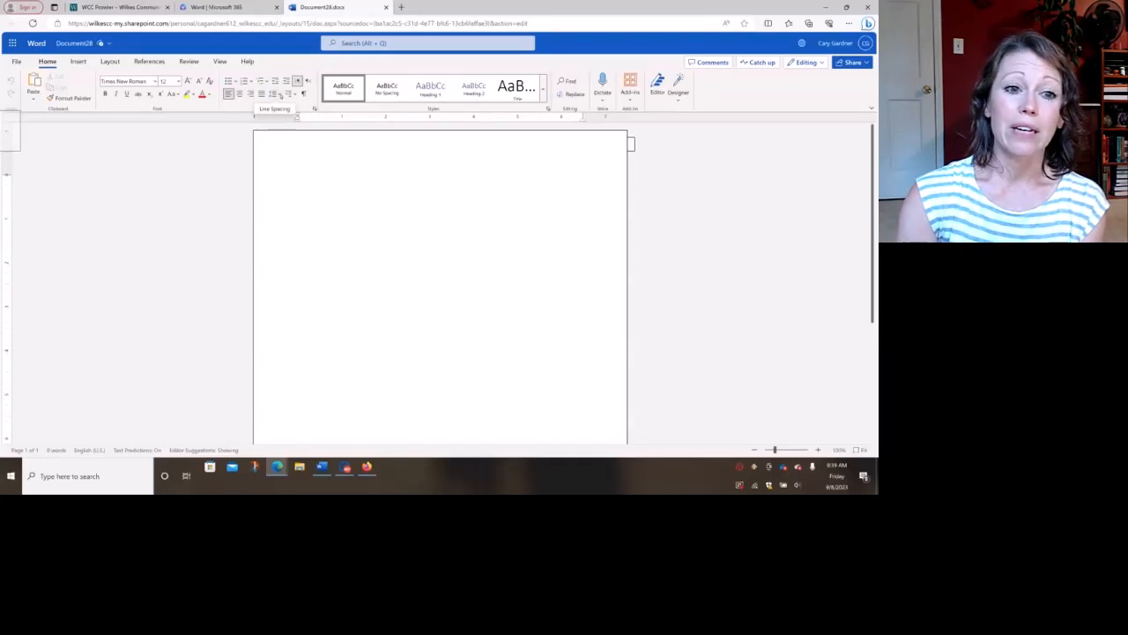
left_click(281, 95)
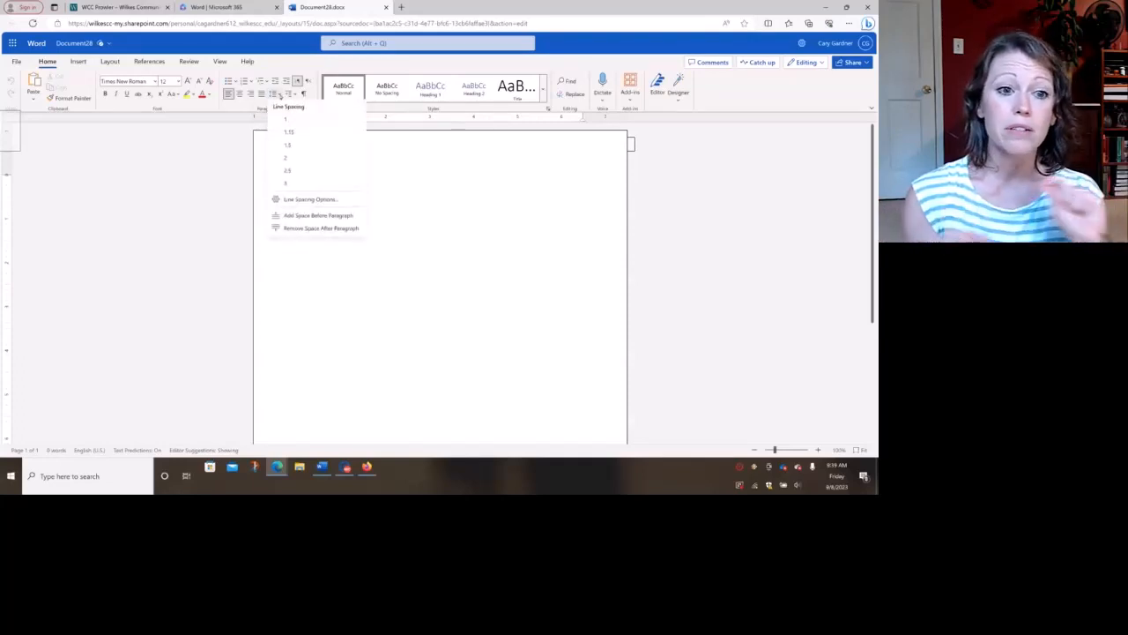
In paragraph settings, set spacing after to 0 pt and line spacing to Double
left_click(297, 200)
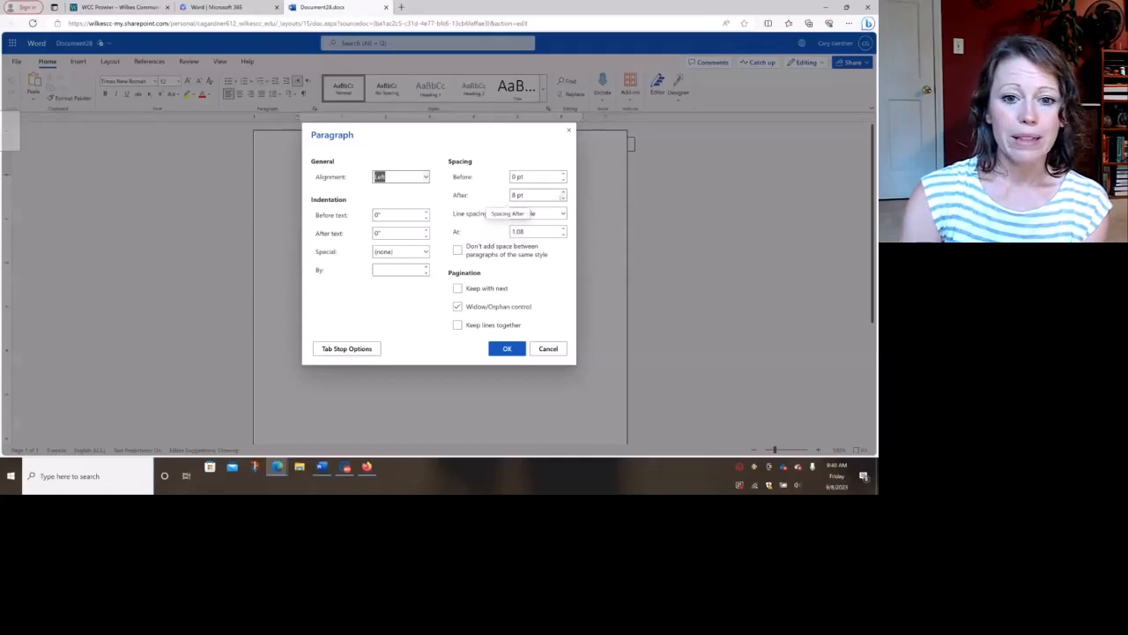
left_click(563, 192)
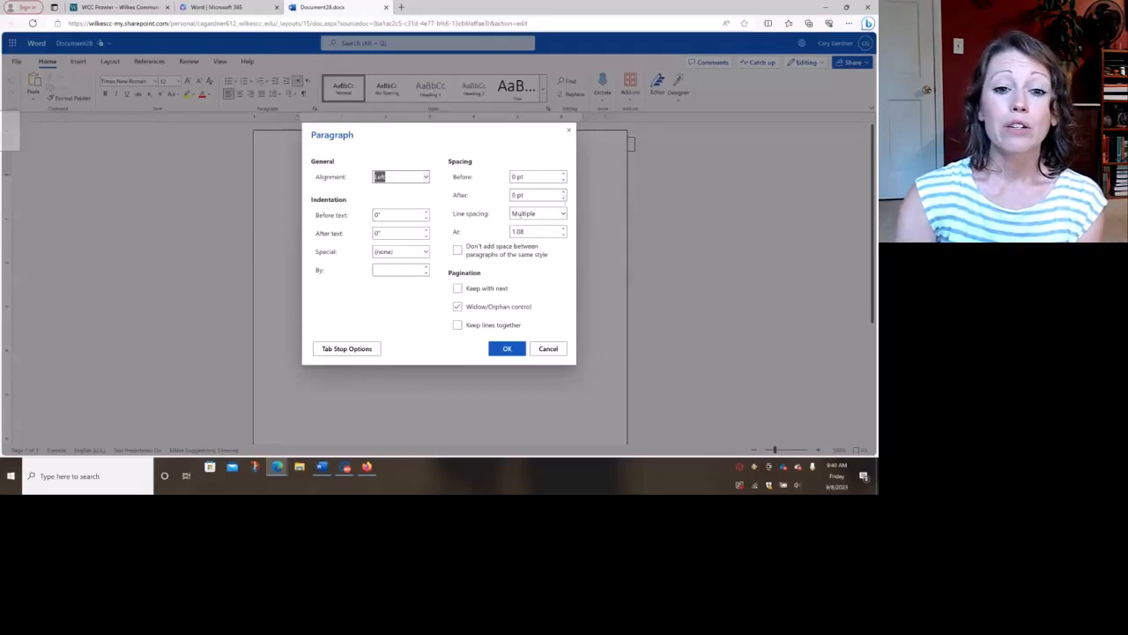
left_click(543, 213)
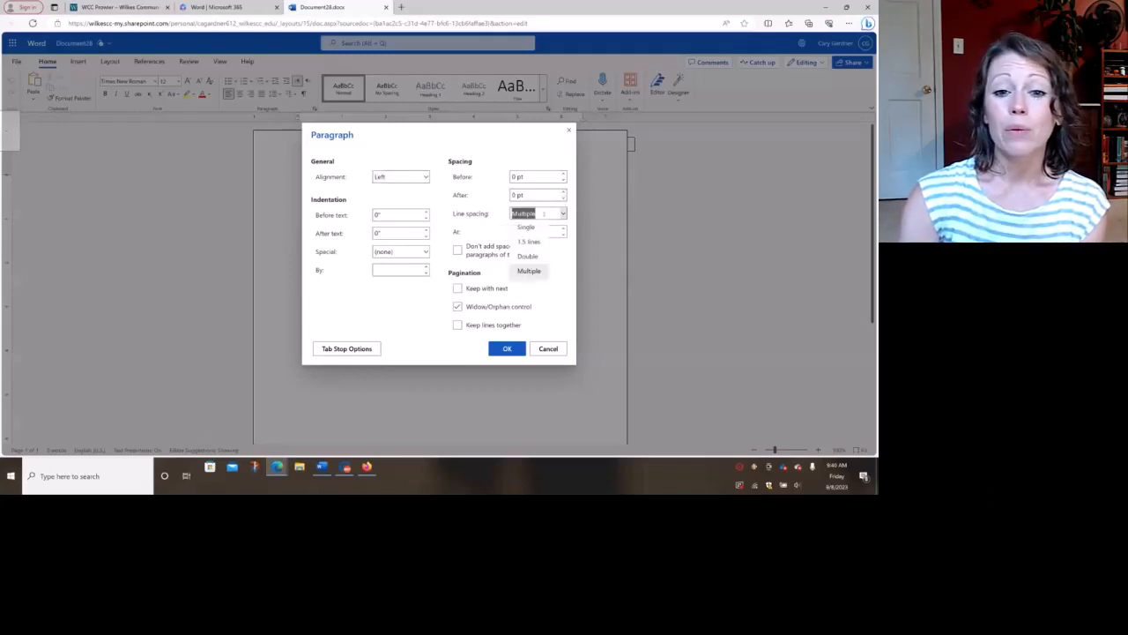
left_click(529, 256)
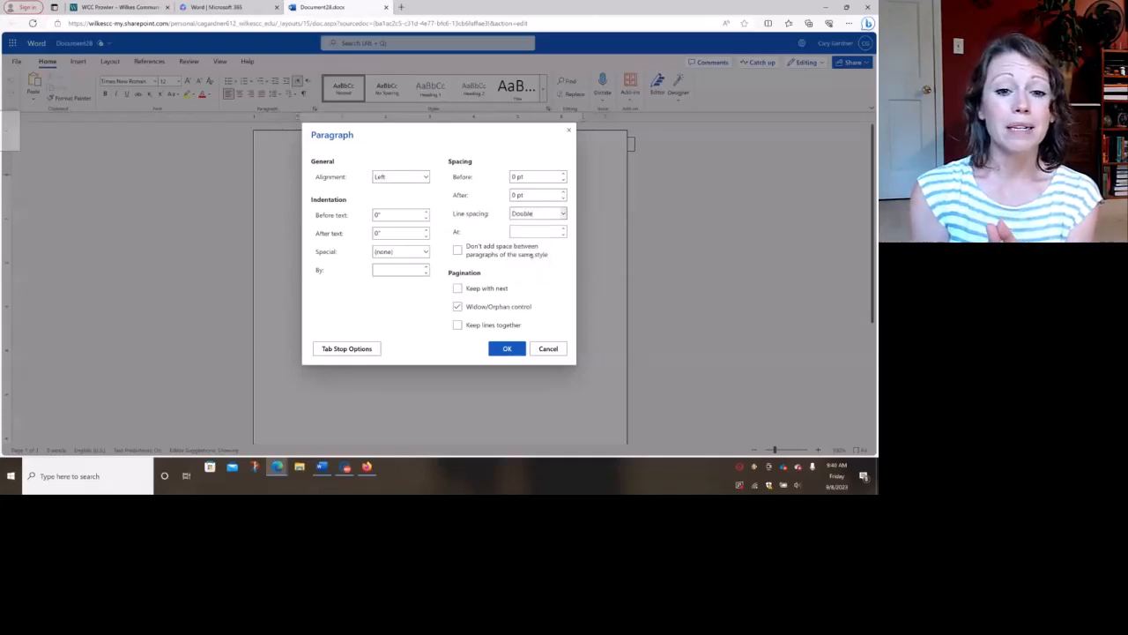
left_click(508, 349)
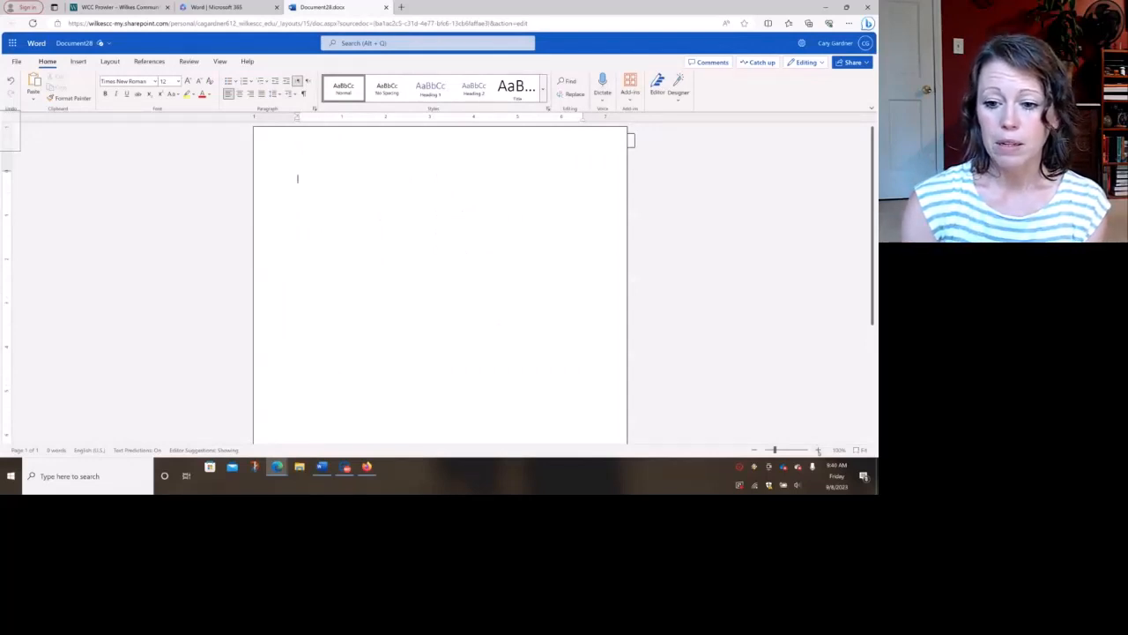
Zoom to 150% and type 'Student Name' and the instructor's name as the first heading lines
left_click(818, 451)
left_click(818, 450)
left_click(818, 451)
left_click(818, 450)
left_click(818, 450)
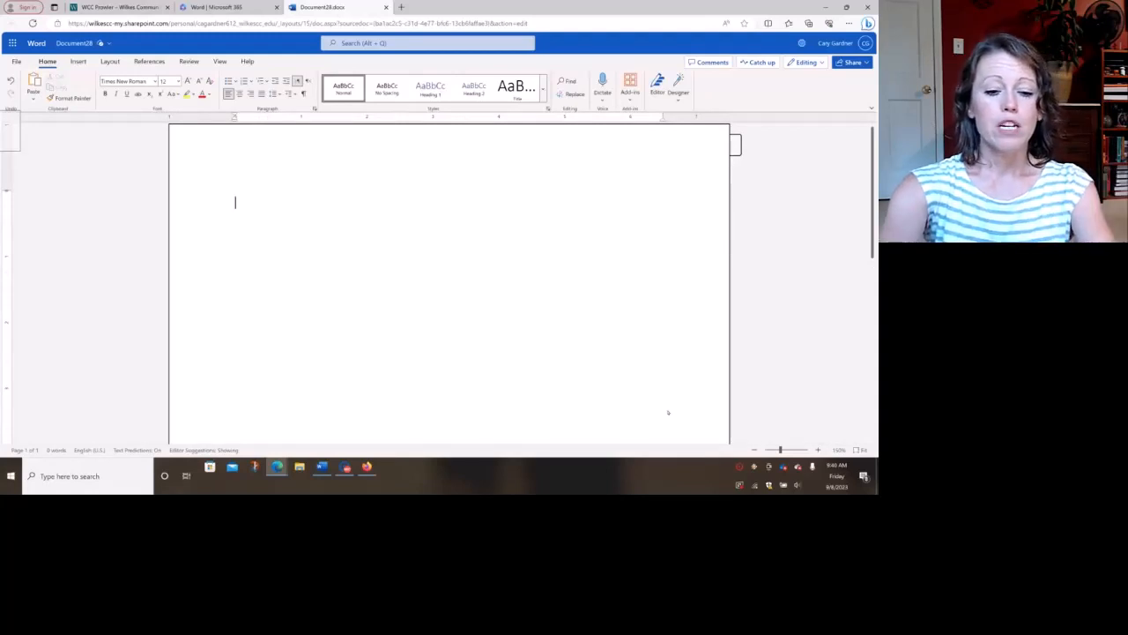
type("Student N")
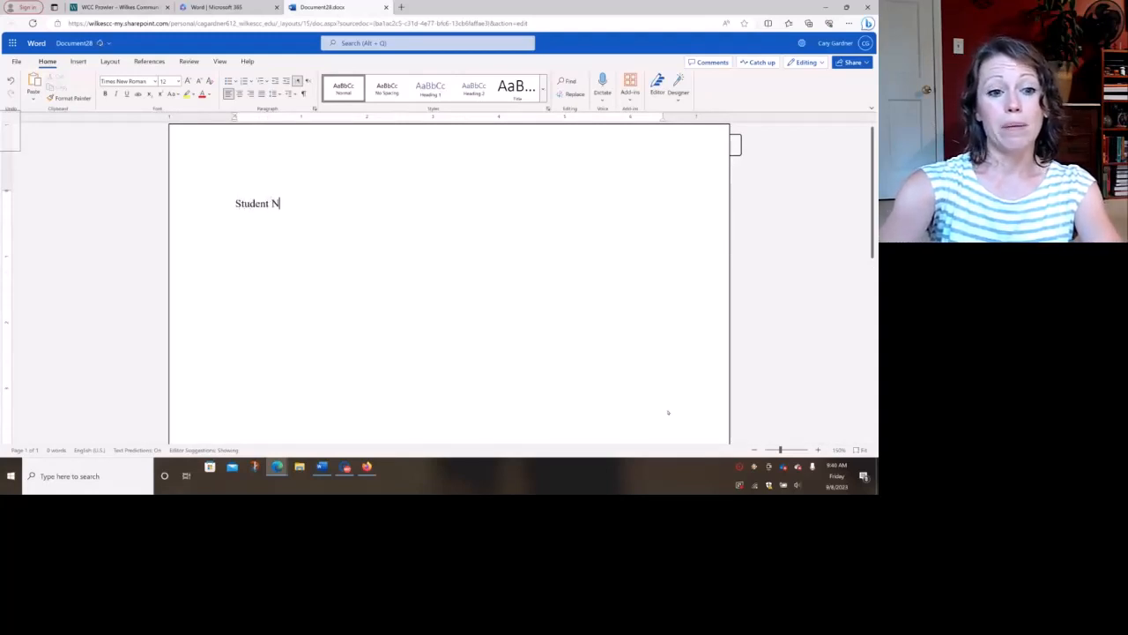
type("ame")
key("Return")
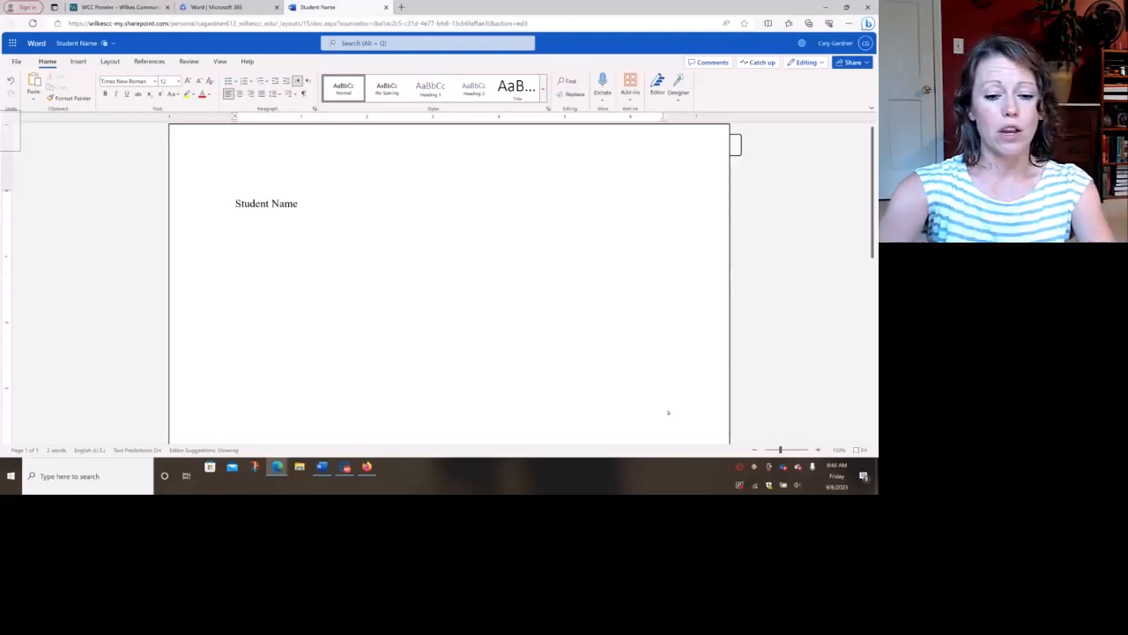
type("Ms. C")
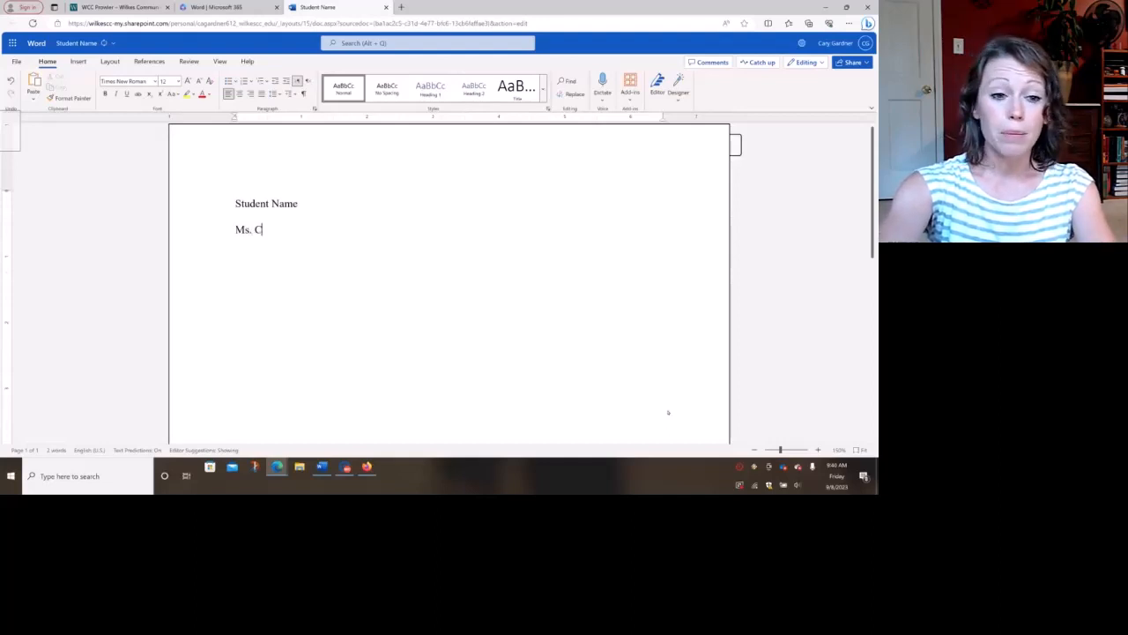
type("ary Gardner")
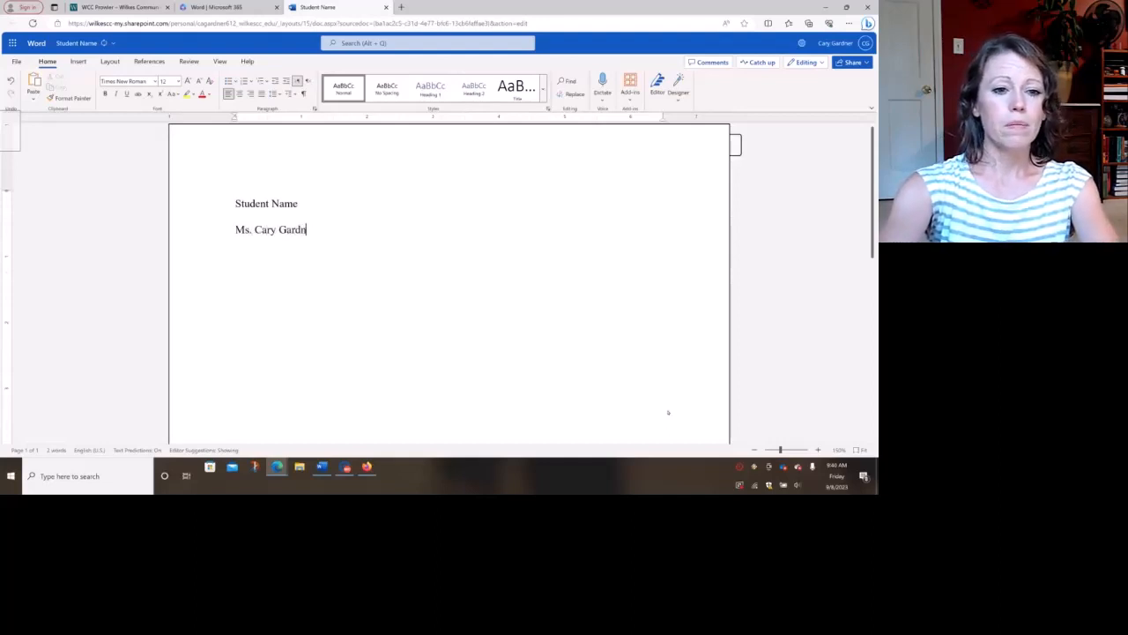
key("Return")
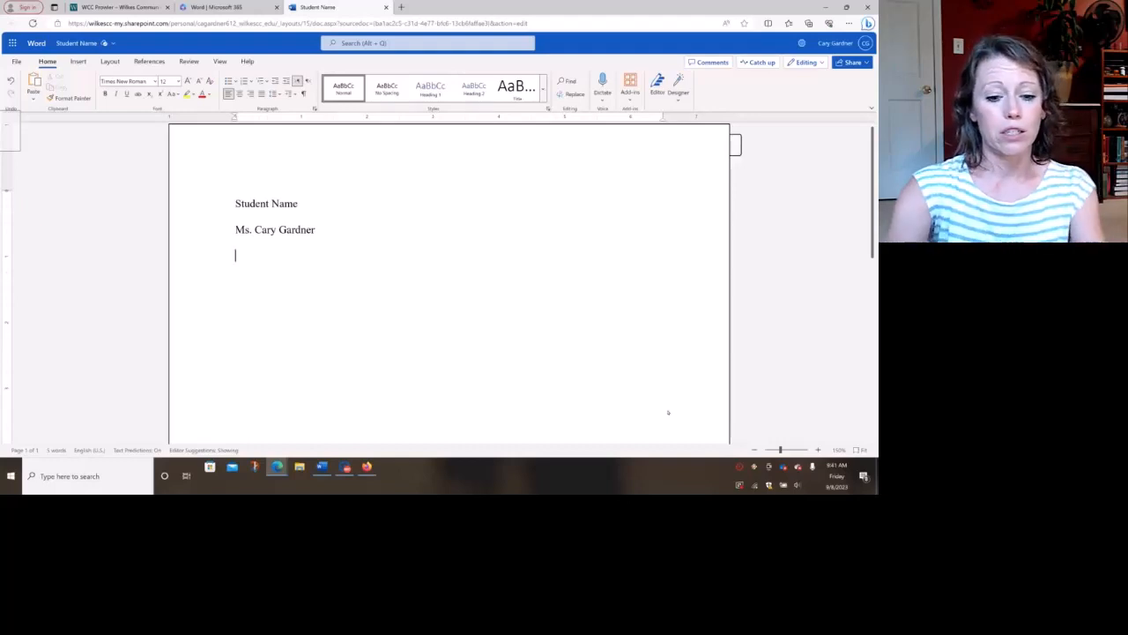
Add the heading lines 'ENG 111 WB31' and '08 September 2023', fixing the year typo
type("ENG")
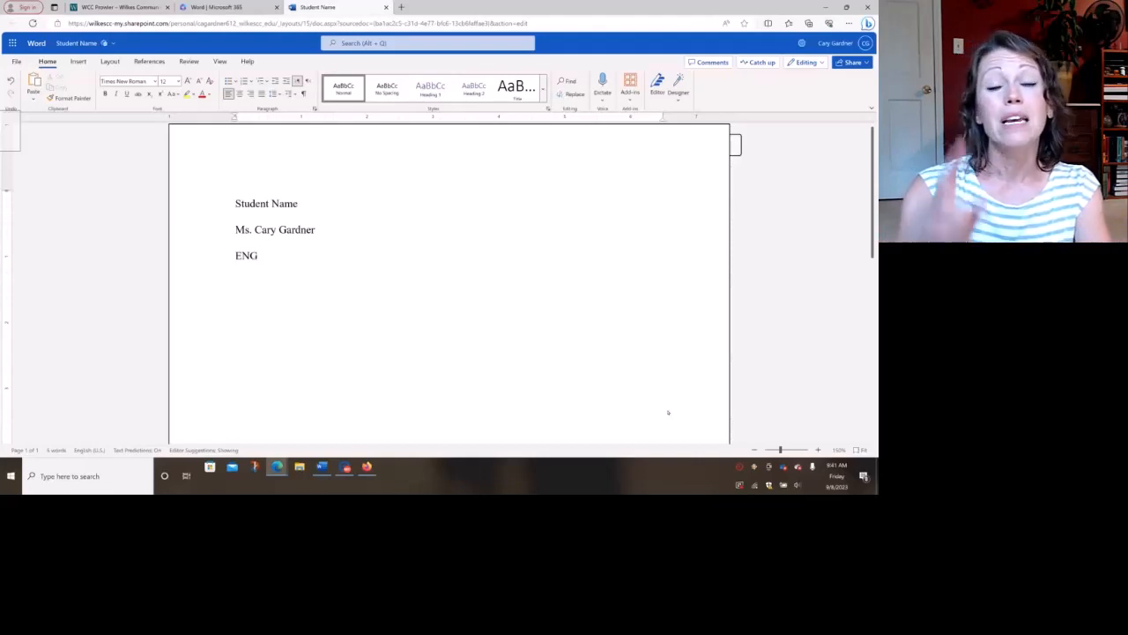
type("11")
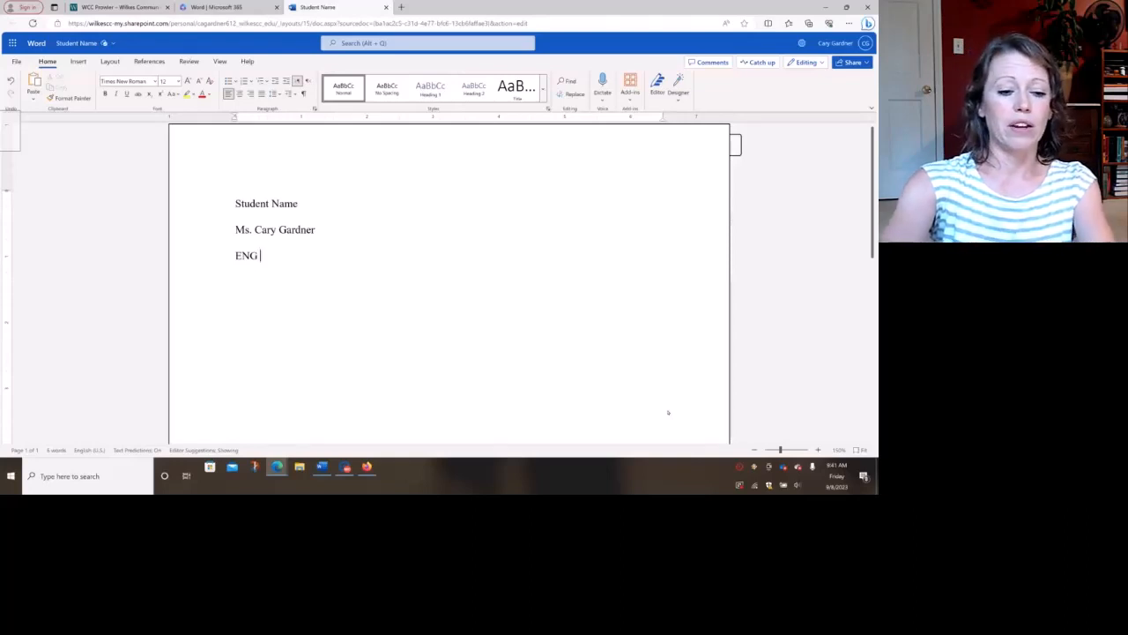
type("1")
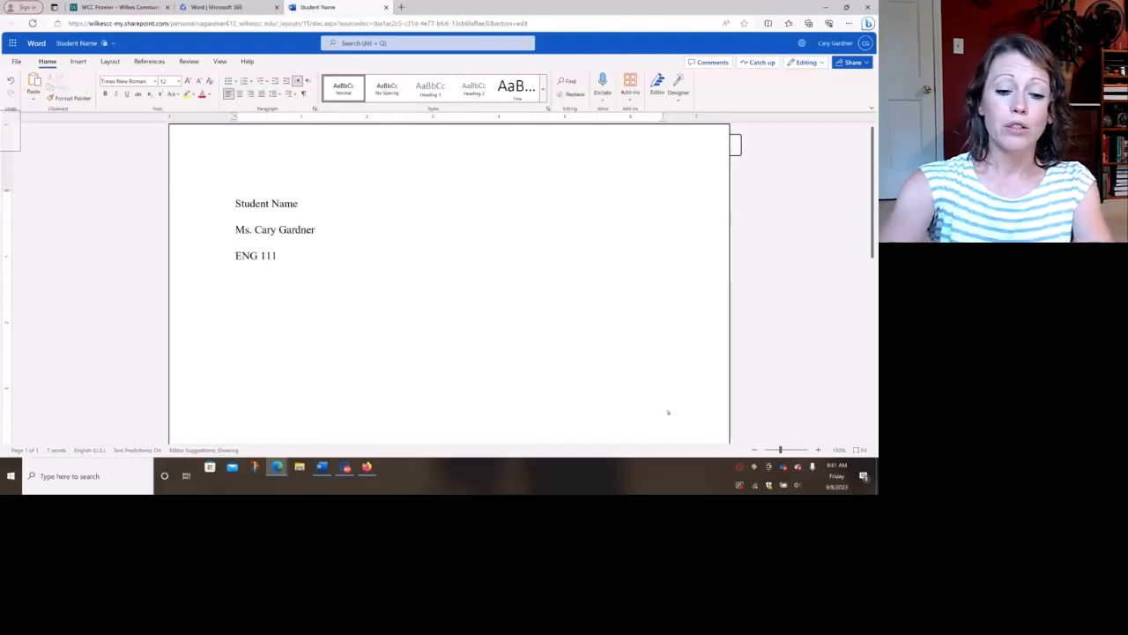
type(" WB31")
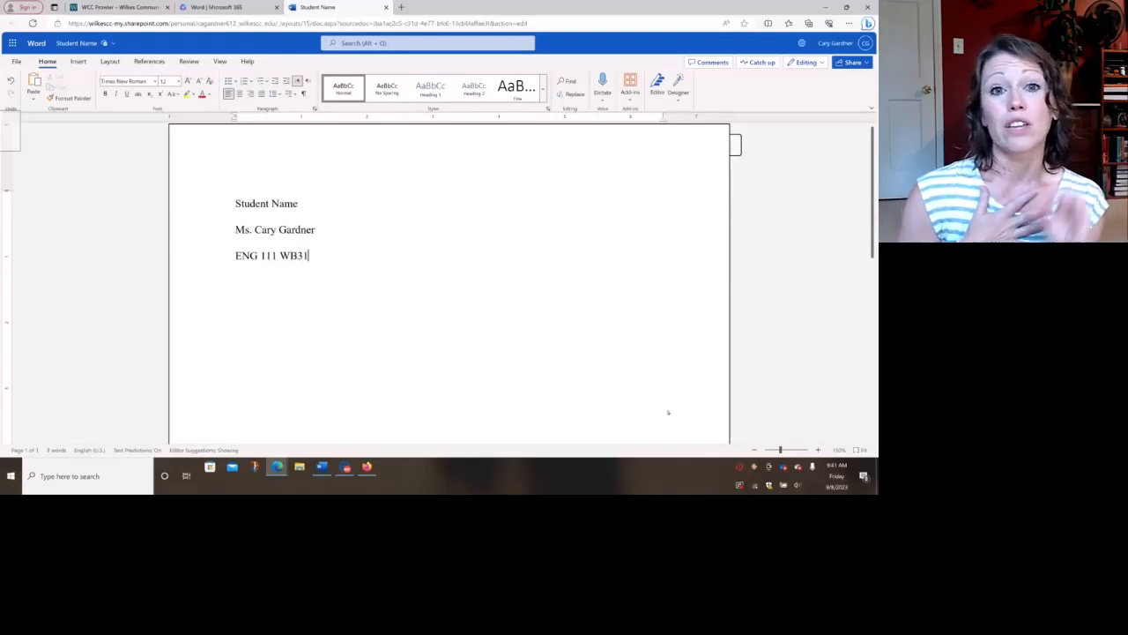
key("Return")
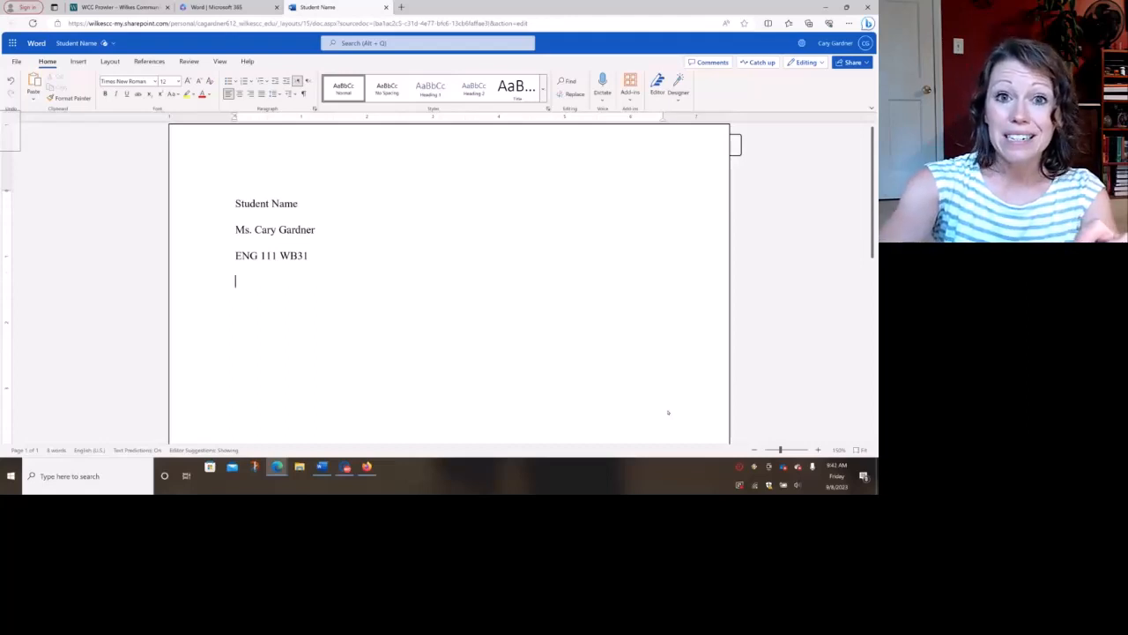
type("8")
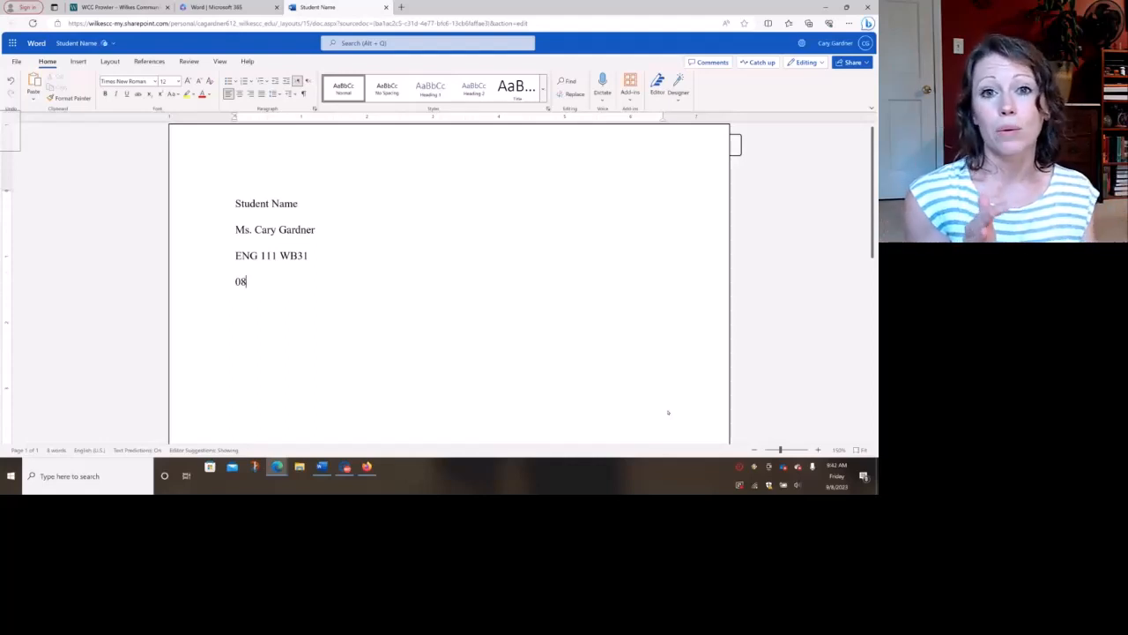
type("Sep")
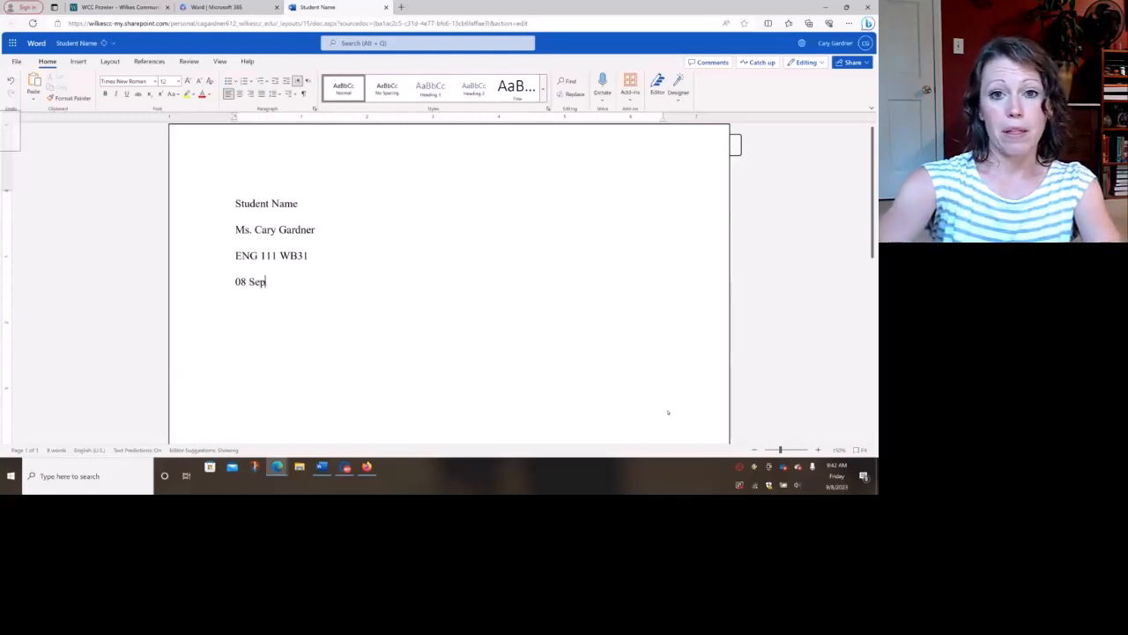
type("tember 2021")
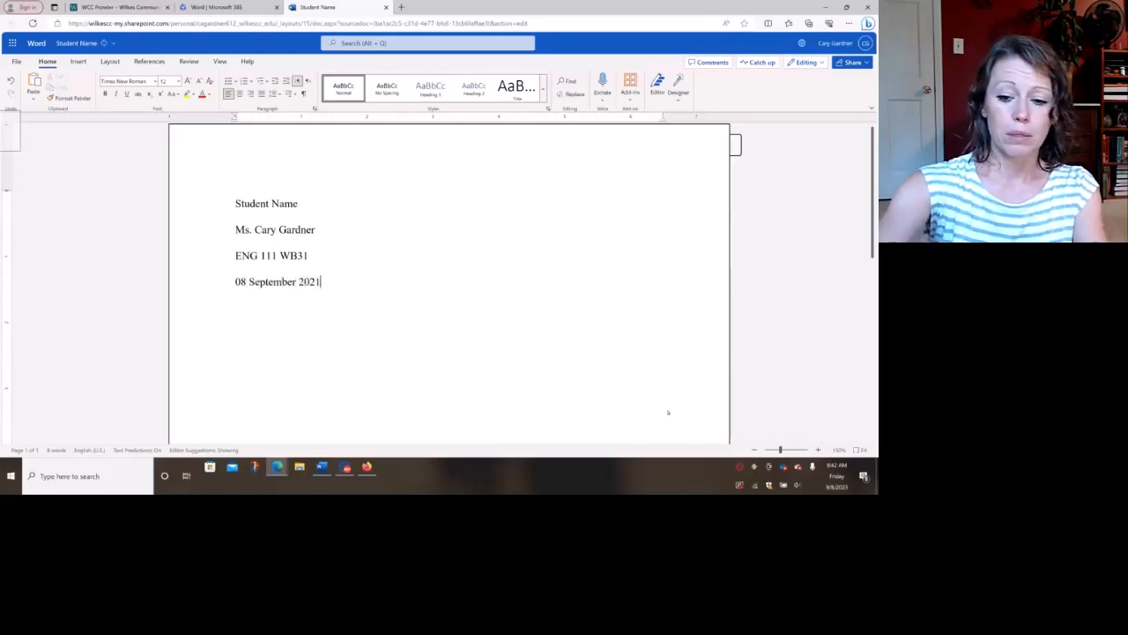
key("BackSpace")
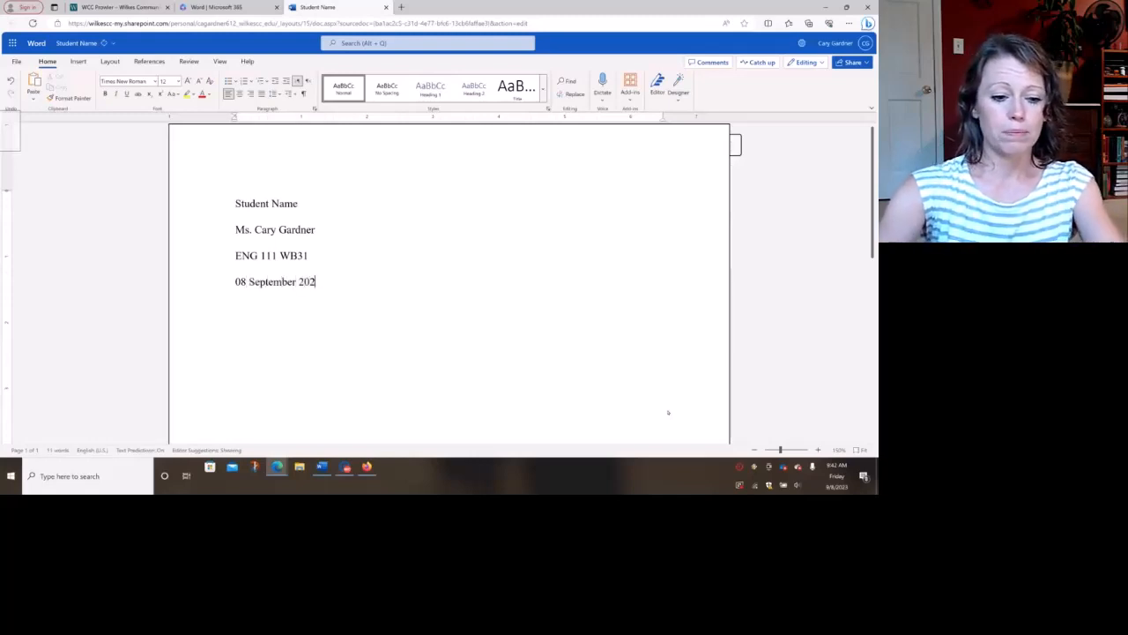
type("3")
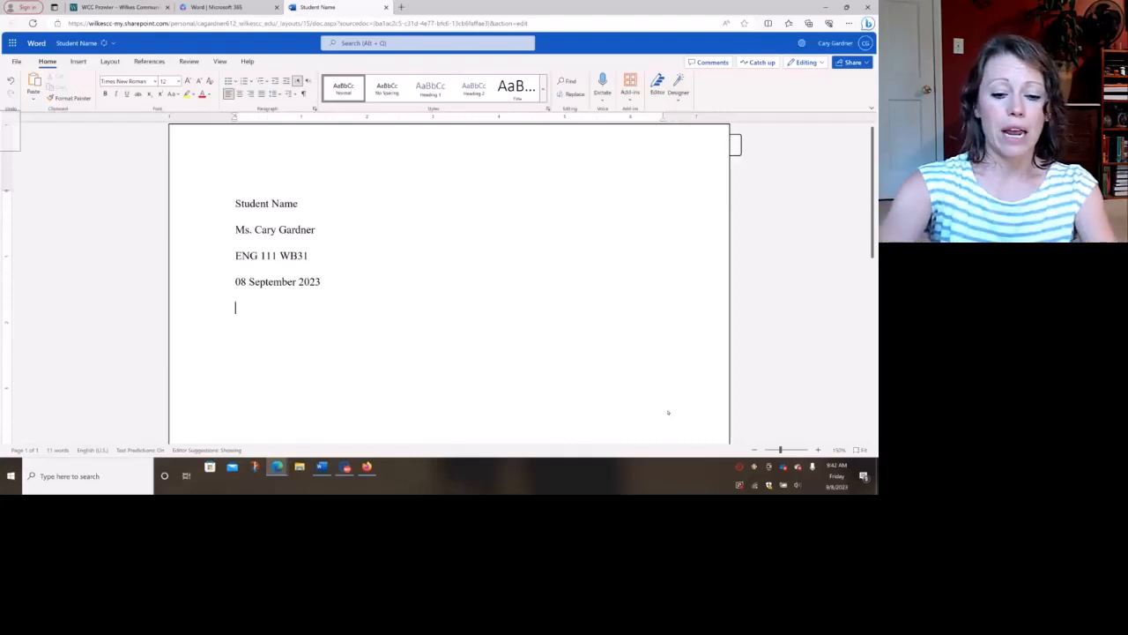
Type the title 'My Title Here' on the line below the date
type("My Title")
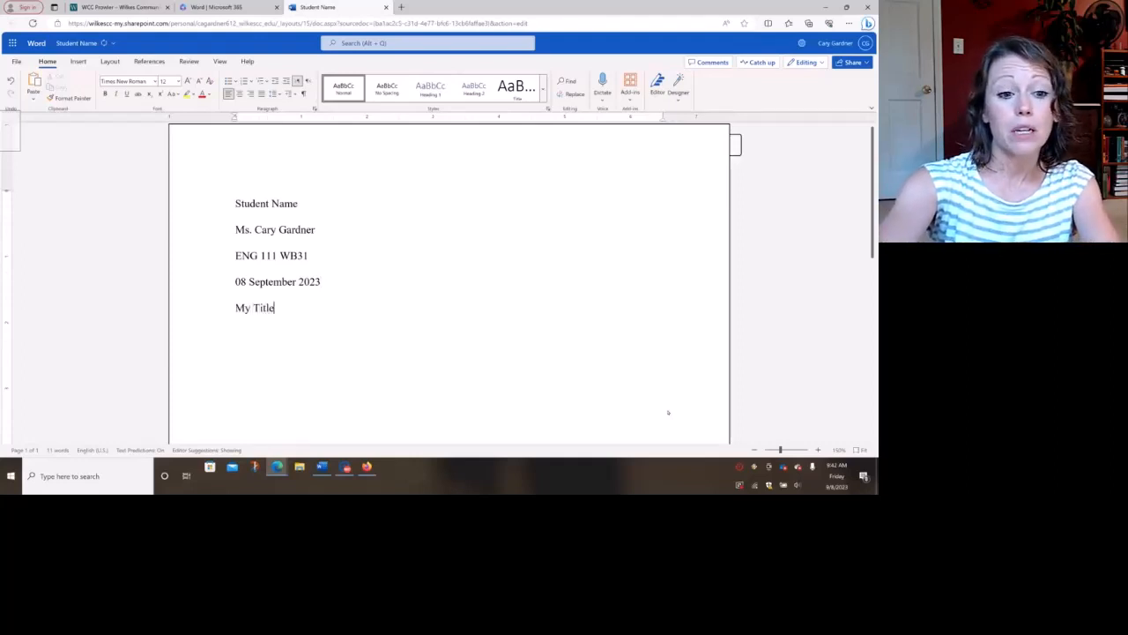
type(" Here")
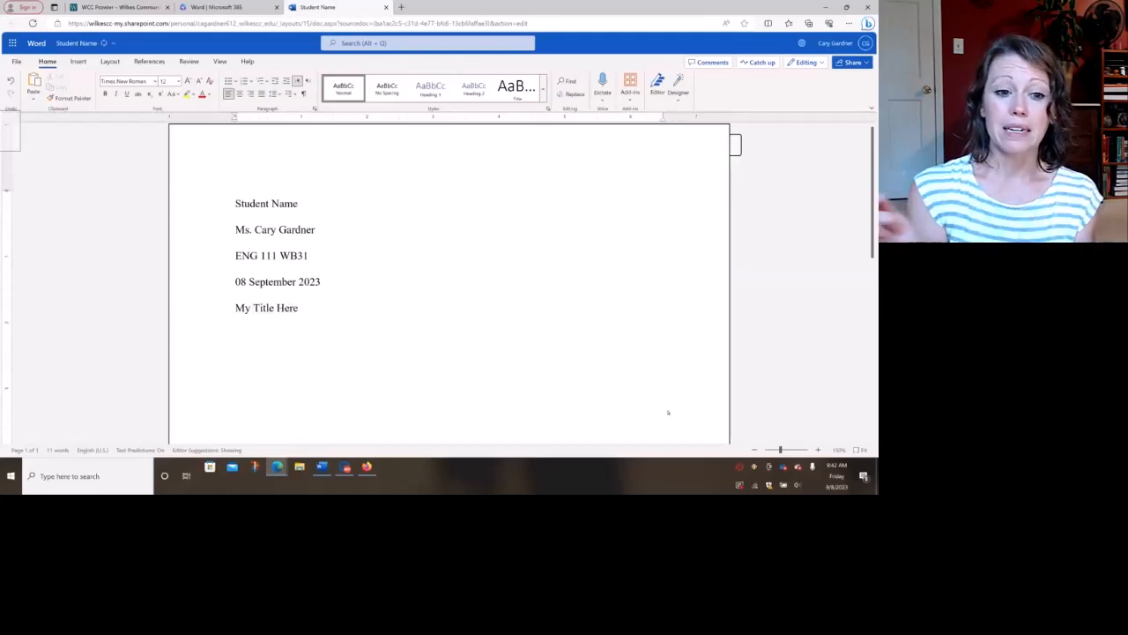
key("Return")
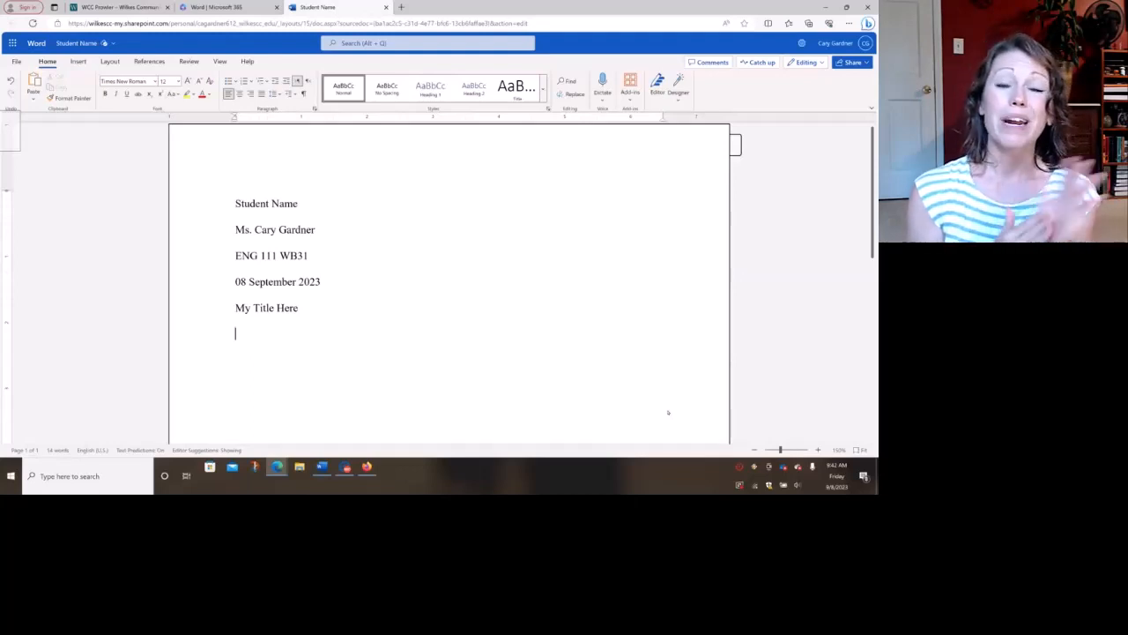
key("Return")
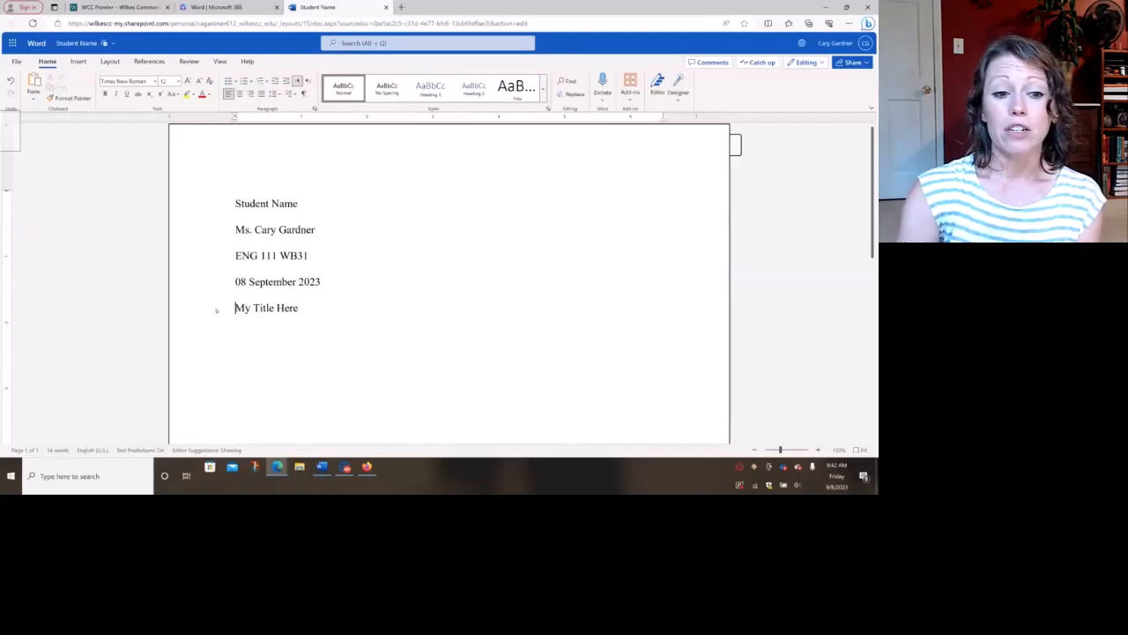
Center the 'My Title Here' line, leaving the empty line below it left-aligned
left_click_drag(235, 308, 300, 309)
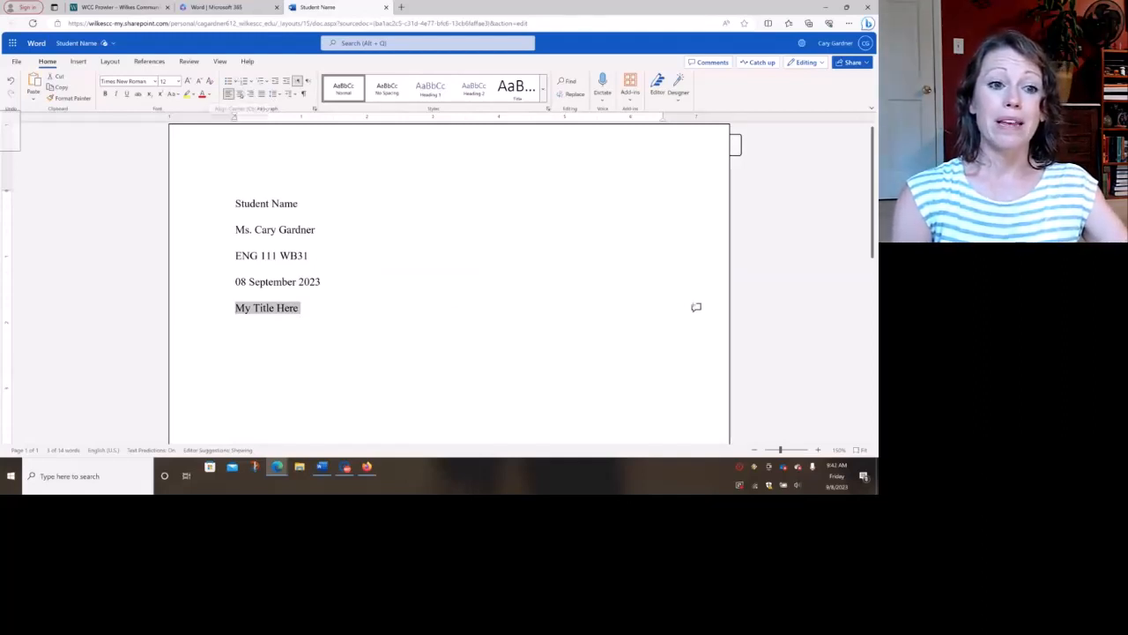
left_click(240, 94)
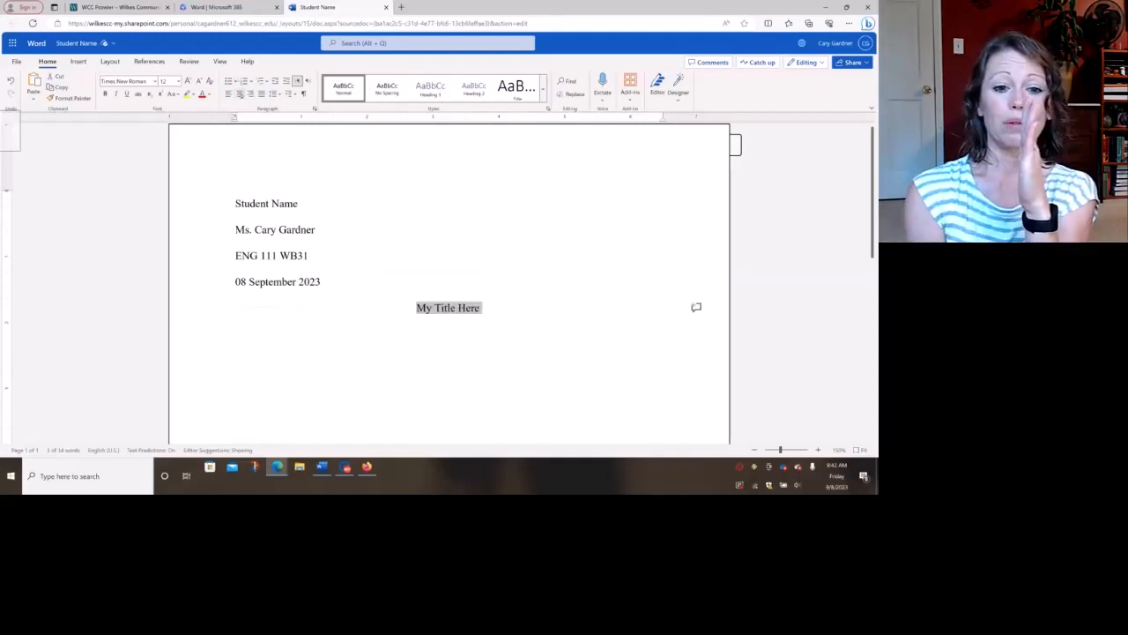
left_click(264, 355)
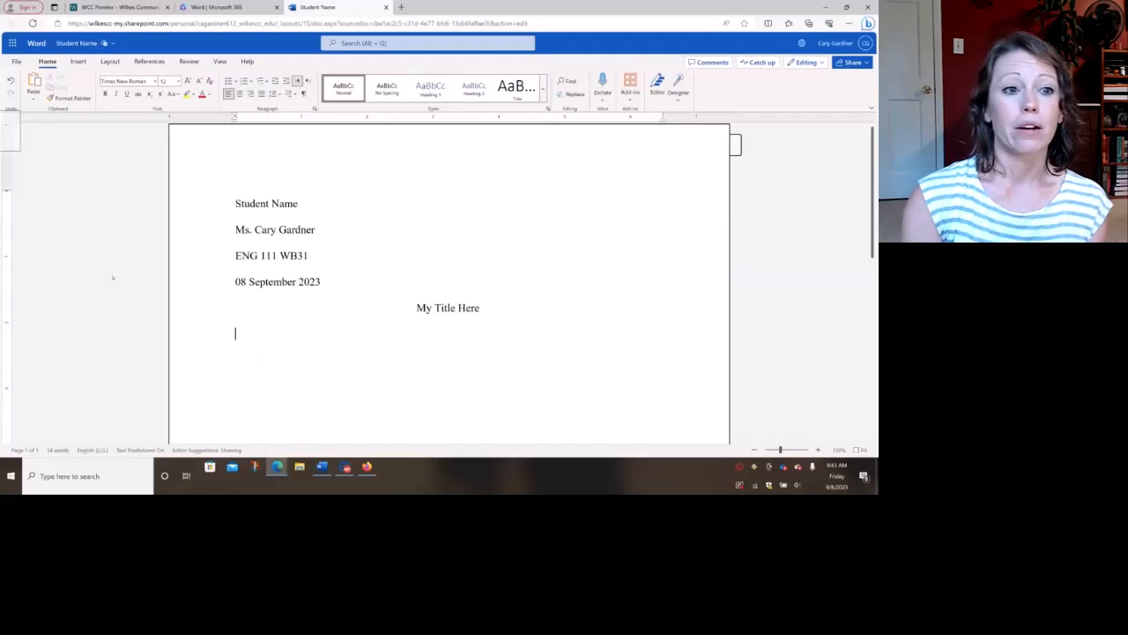
Add top-right page numbers to the header preceded by 'LastName', then return to the body
left_click(78, 61)
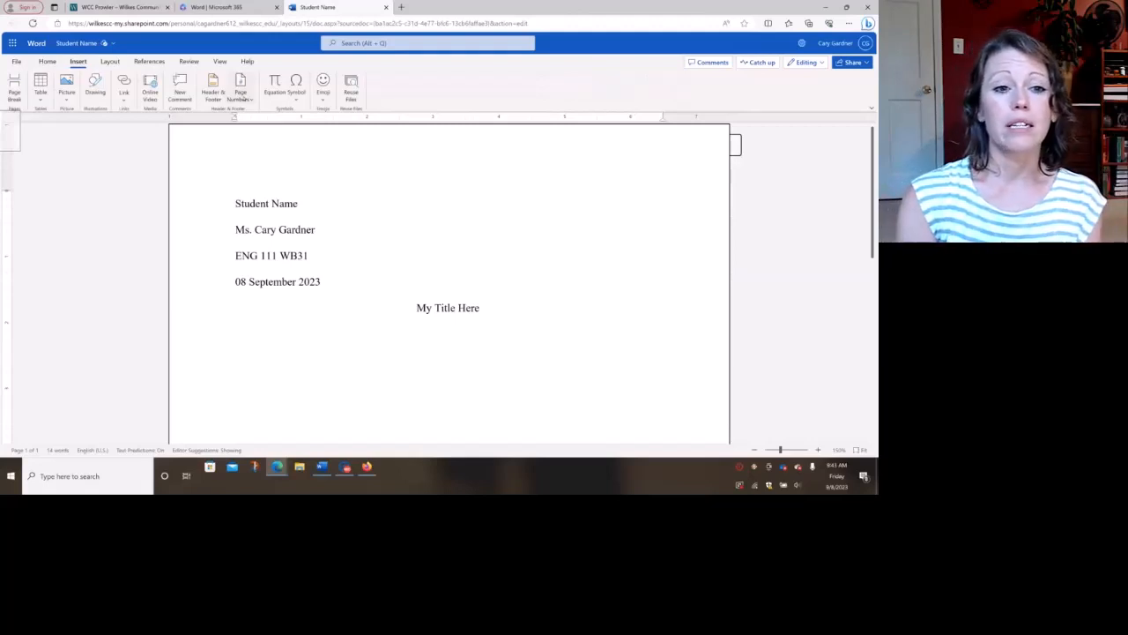
left_click(239, 96)
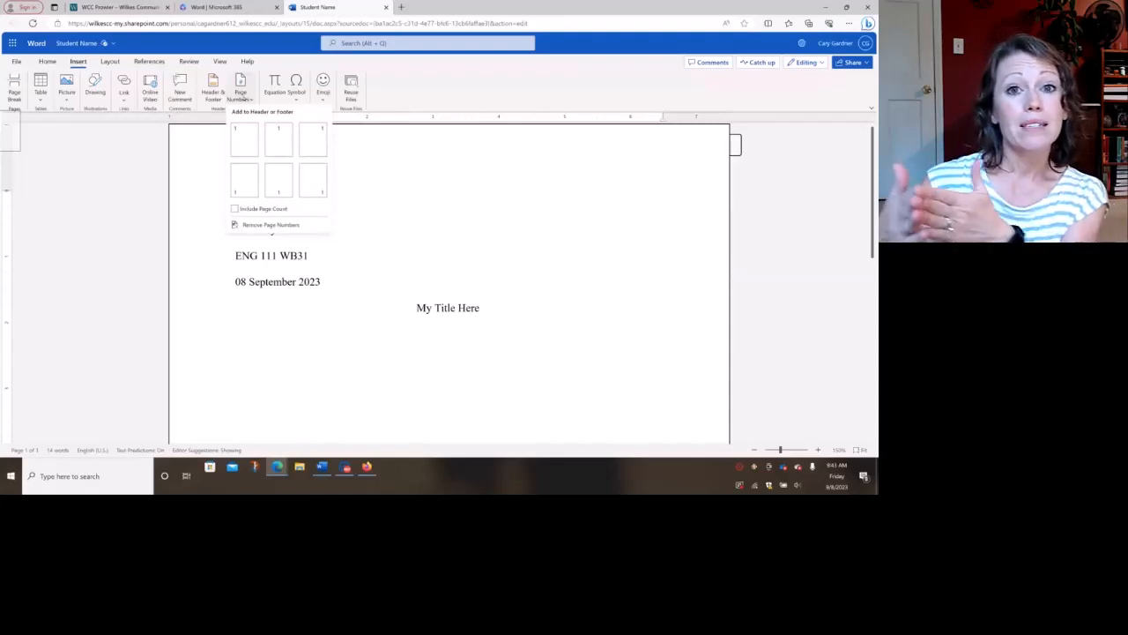
left_click(304, 134)
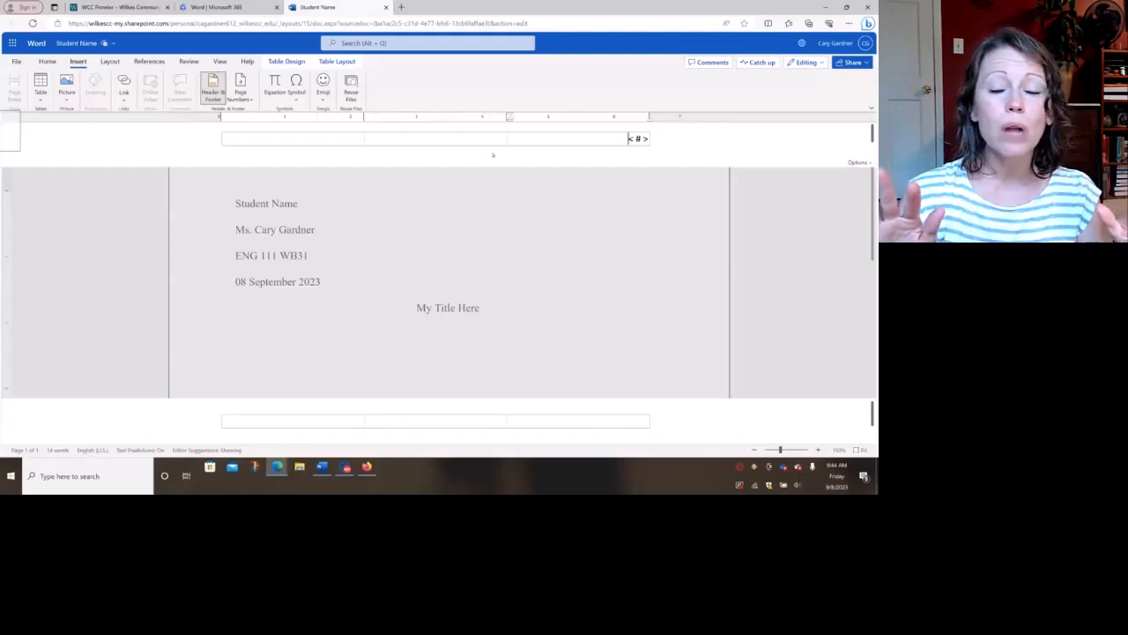
type("LastName")
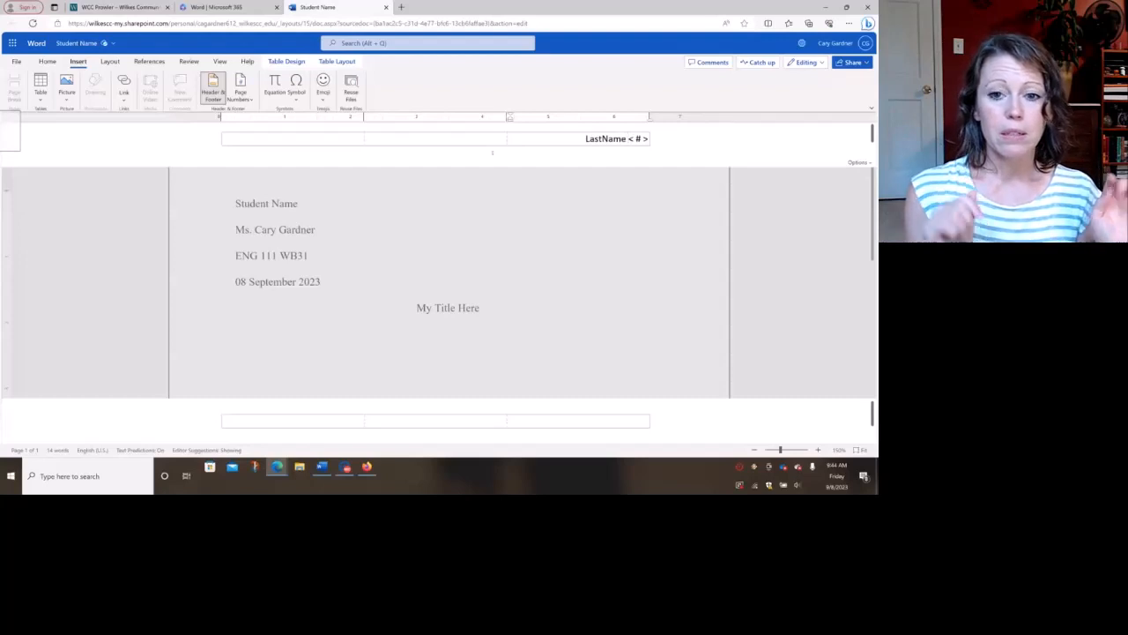
double_click(434, 239)
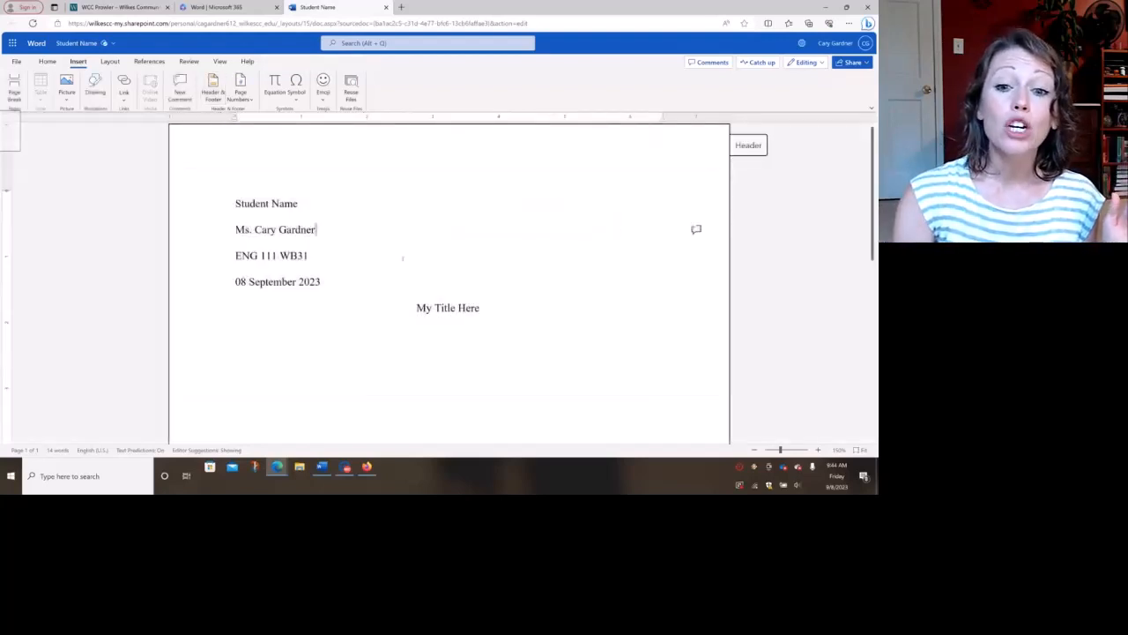
left_click(402, 258)
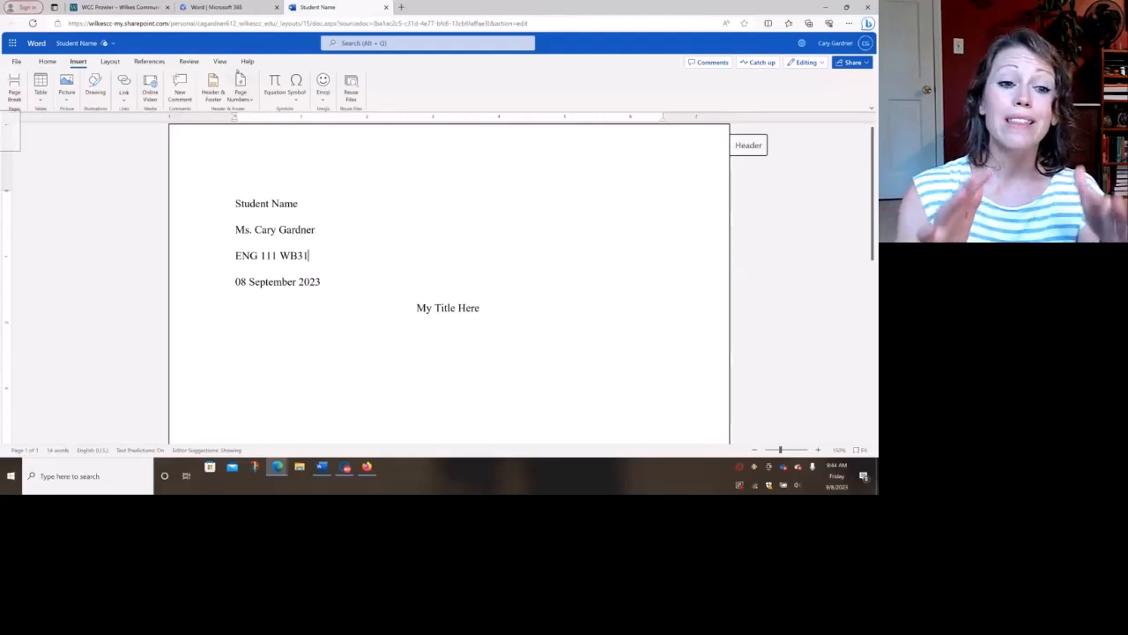
left_click(220, 61)
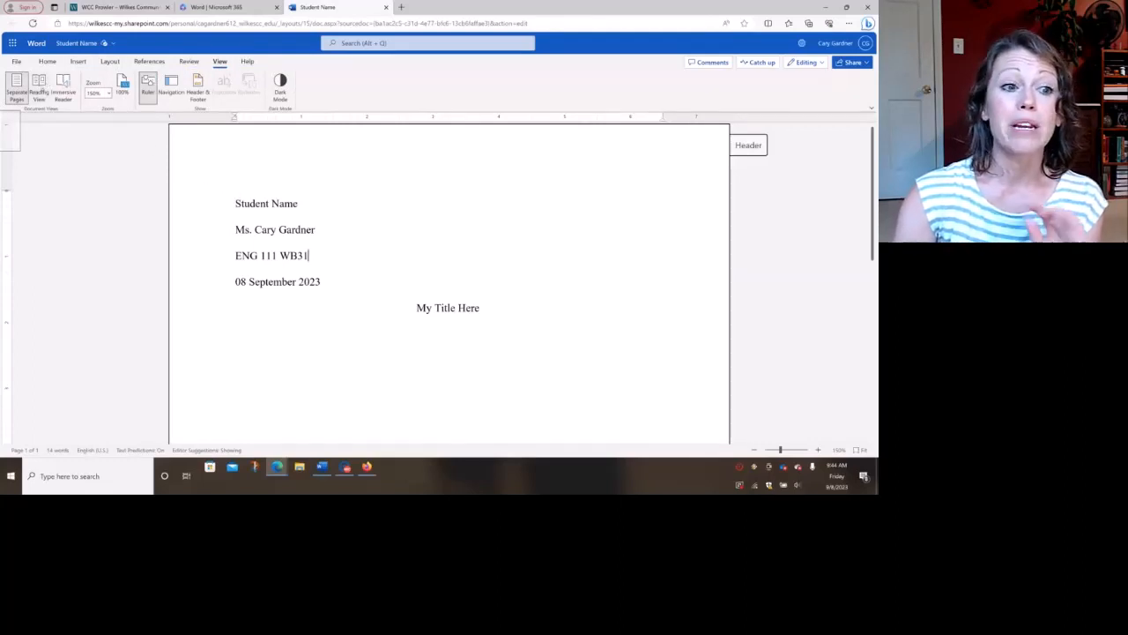
left_click(38, 91)
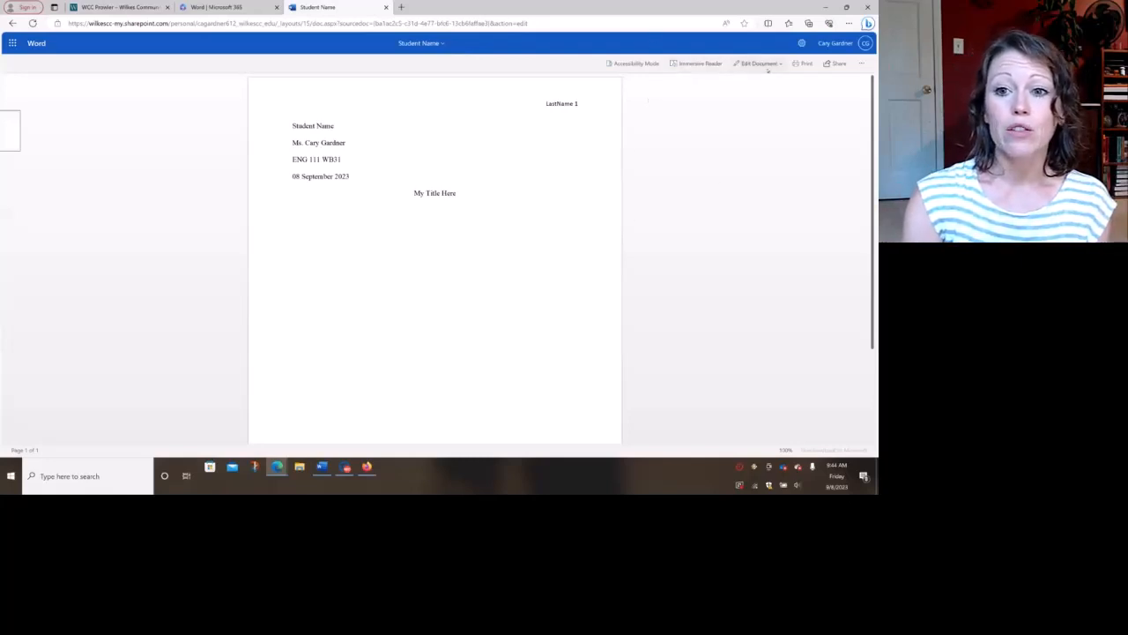
left_click(758, 63)
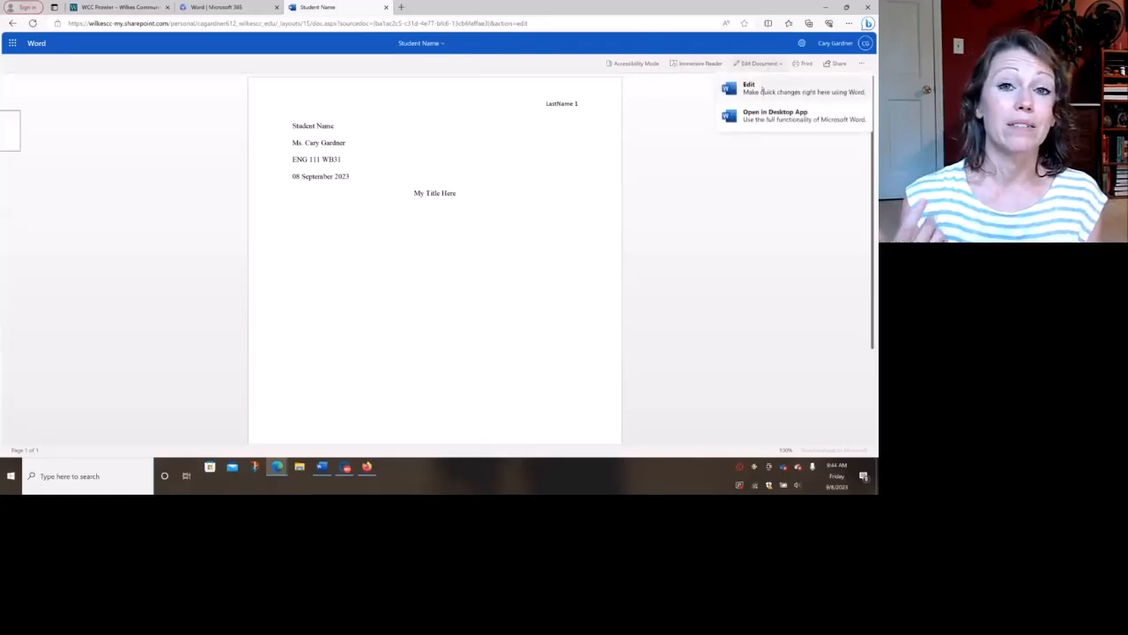
left_click(762, 91)
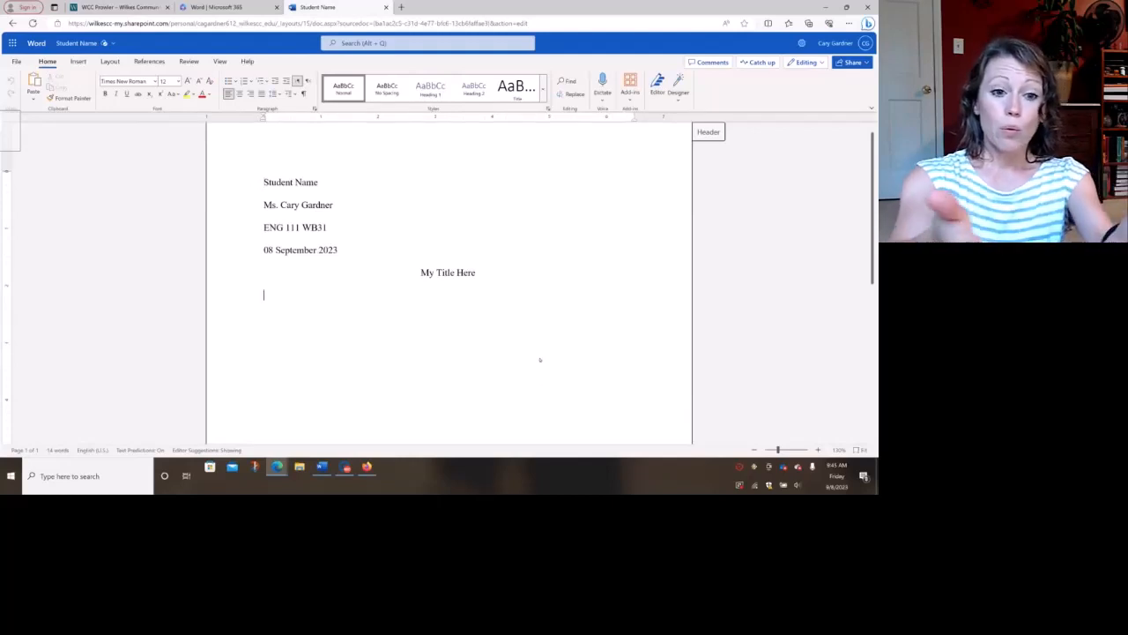
Type 'Essay goes here.' below the title and start a new line
type("Essay goes here.")
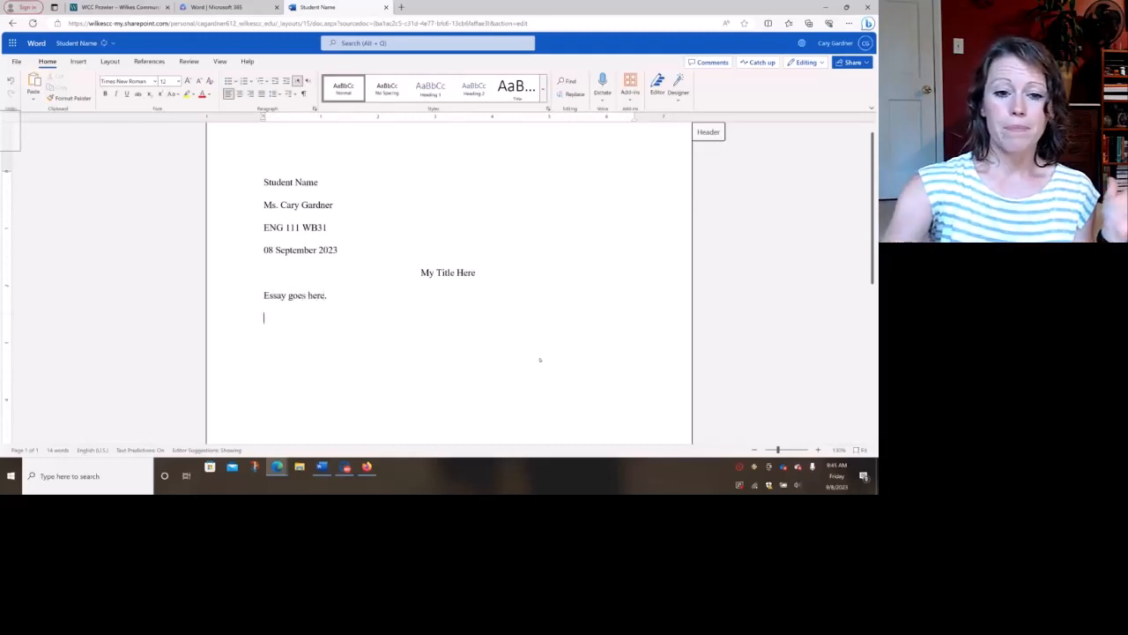
key("Return")
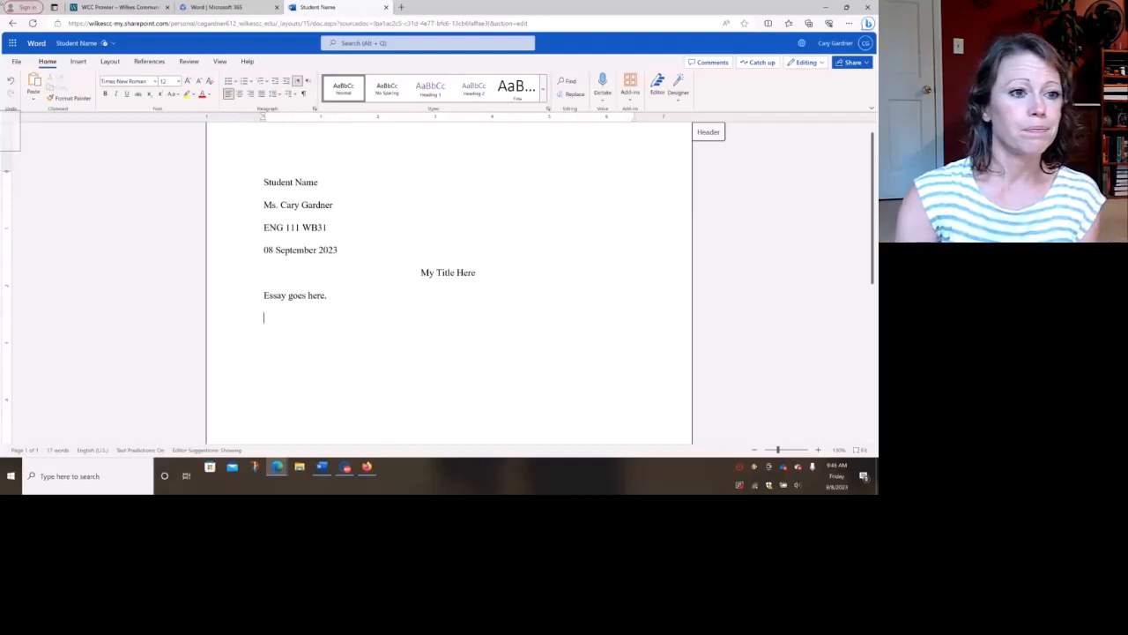
Insert a page break and add a centered 'Works Cited' heading on the new page
left_click(77, 61)
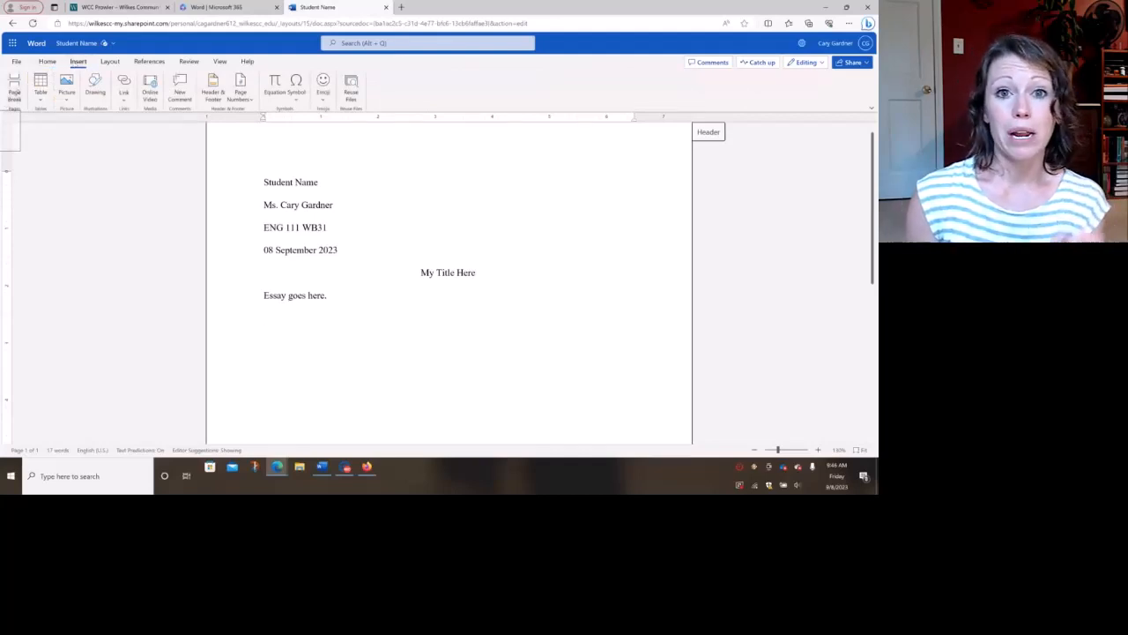
left_click(14, 91)
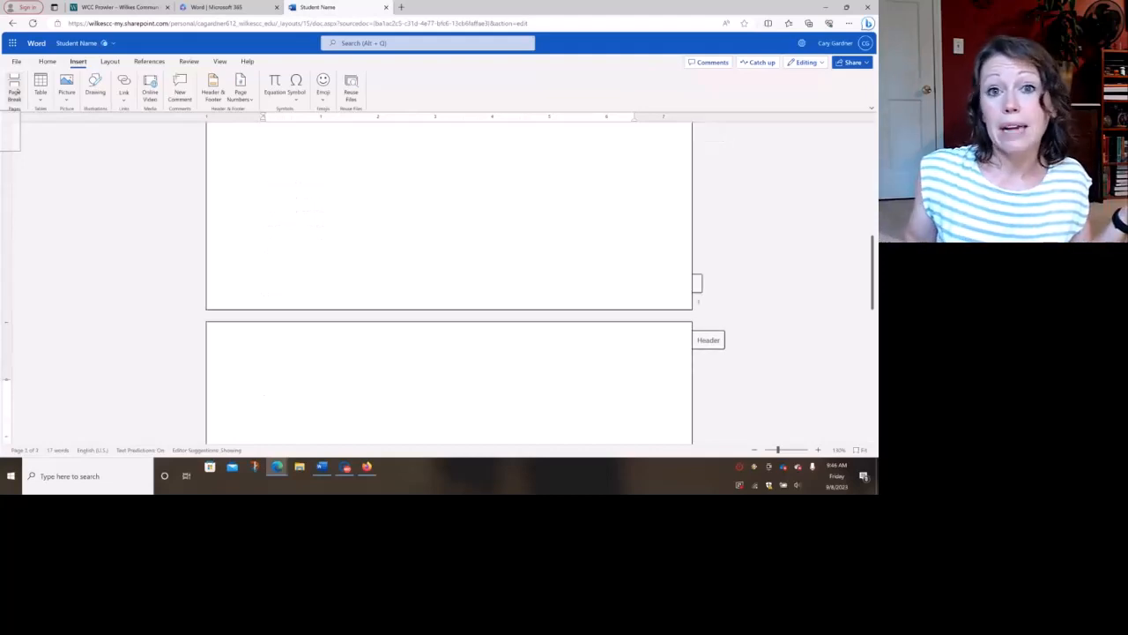
type("Works")
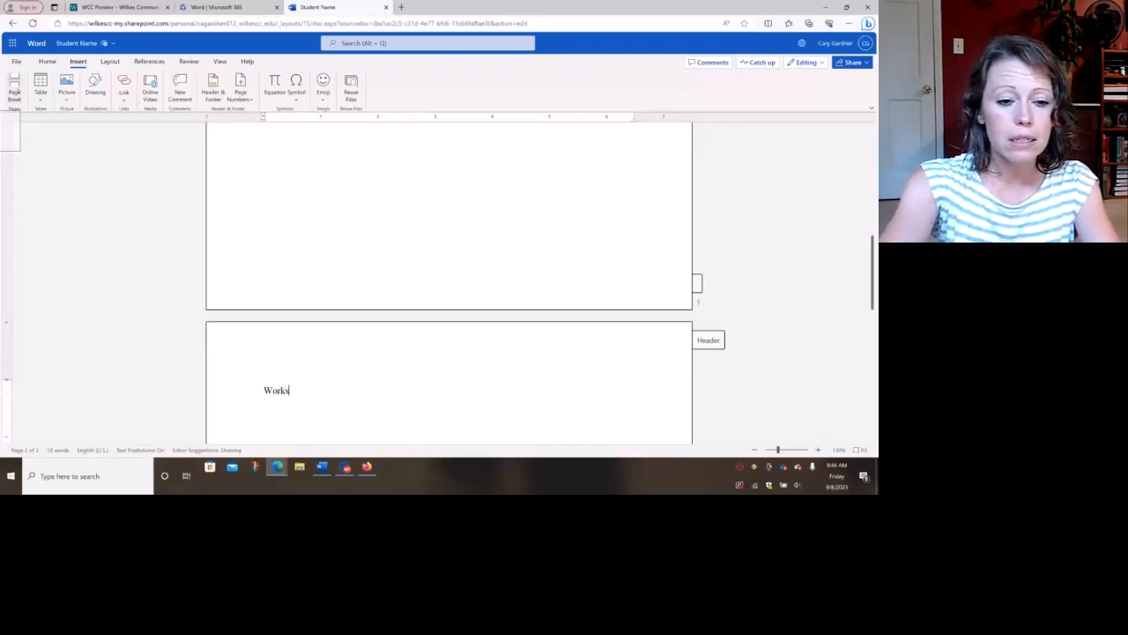
type(" Cited")
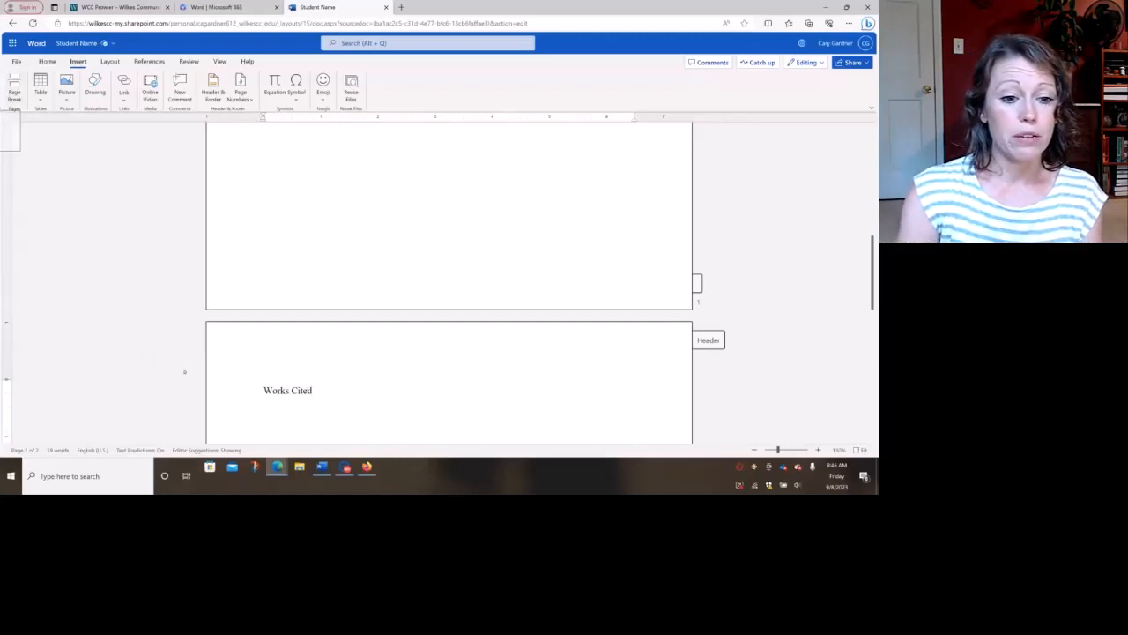
key("shift+Home")
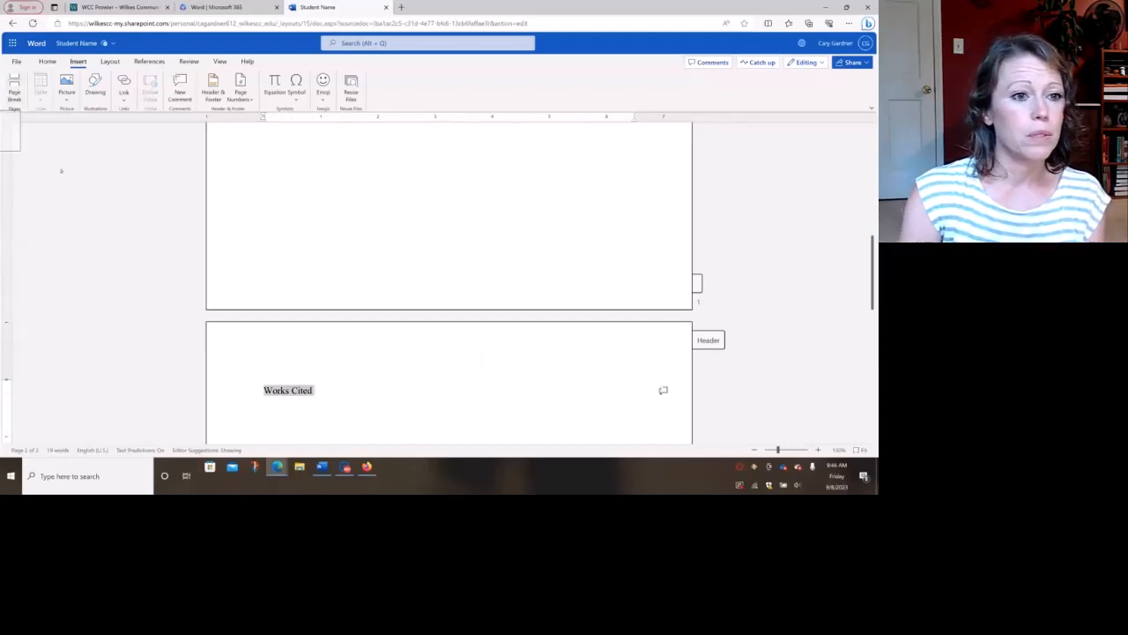
left_click(47, 61)
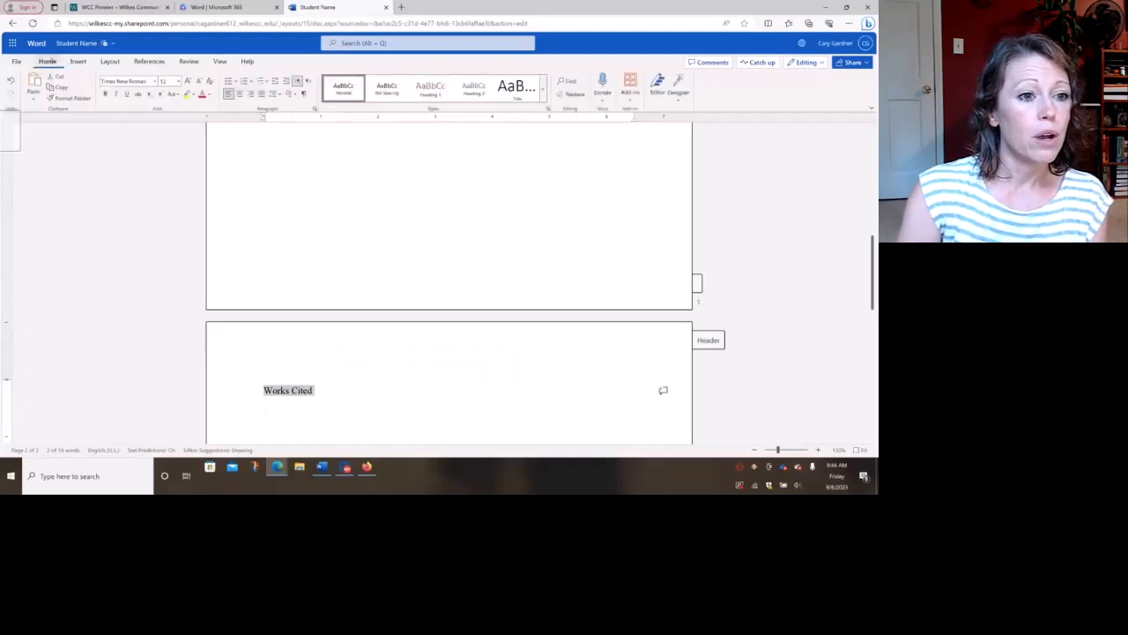
left_click(239, 93)
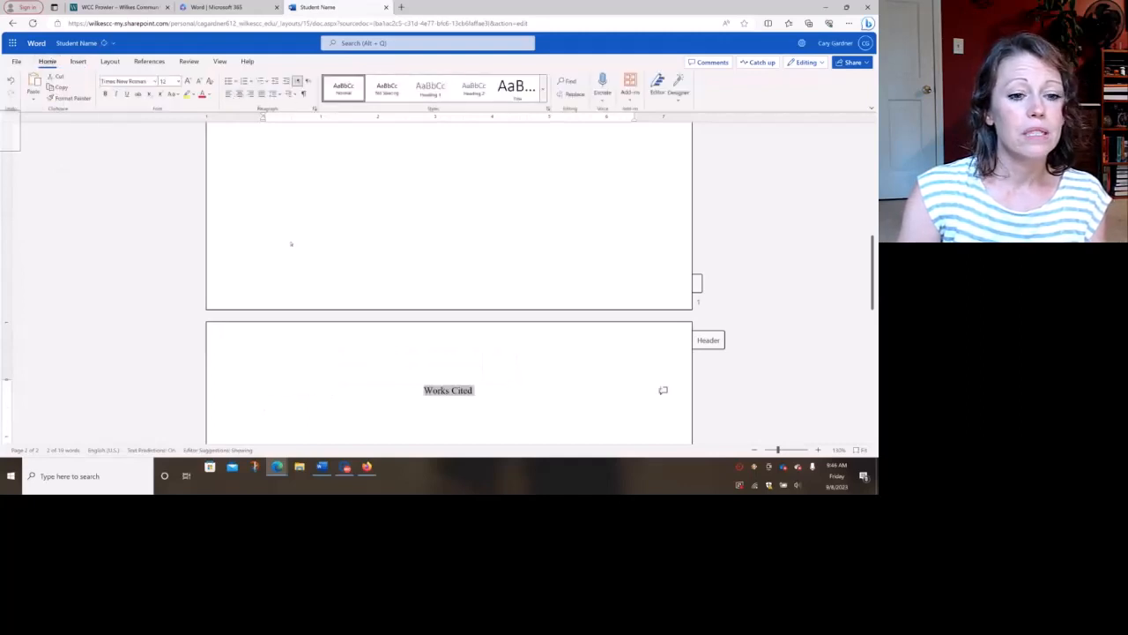
left_click(363, 418)
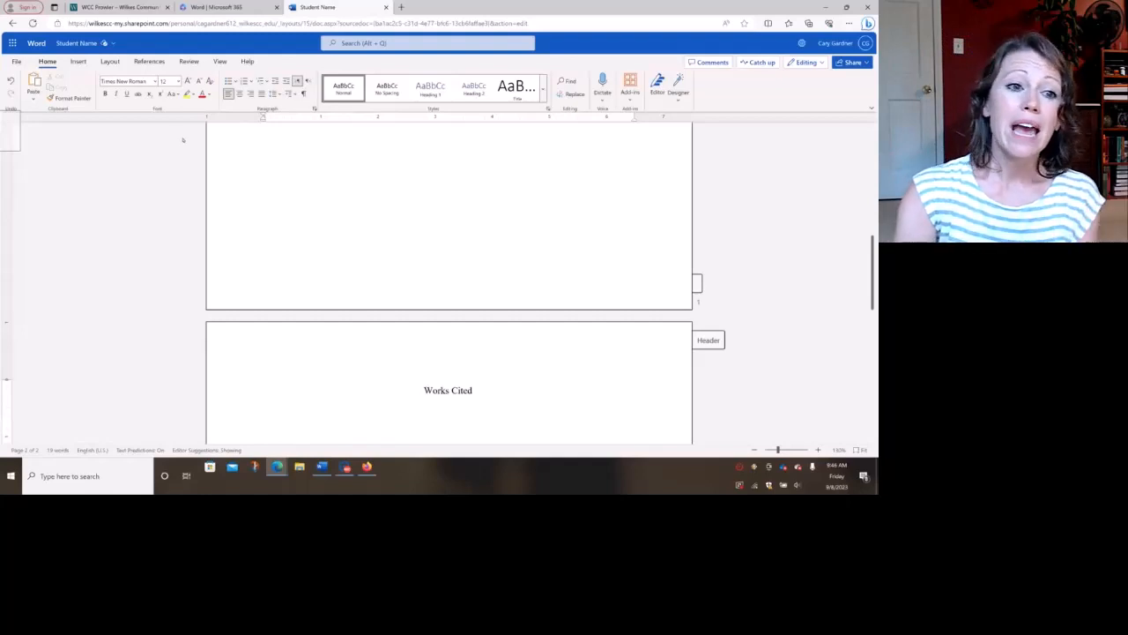
left_click(220, 60)
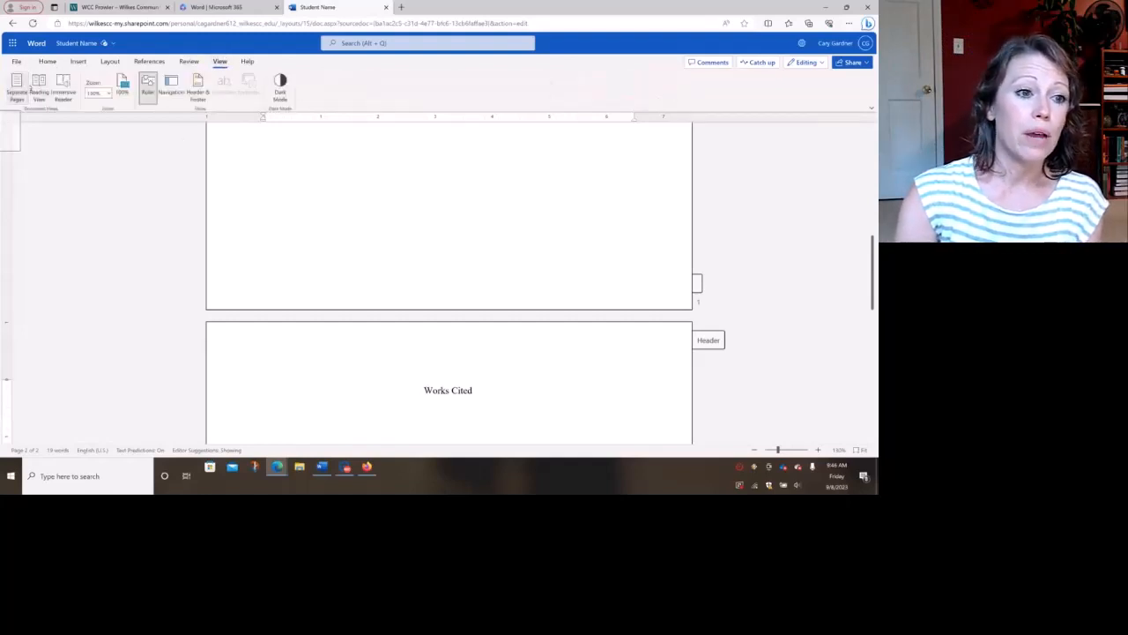
left_click(17, 88)
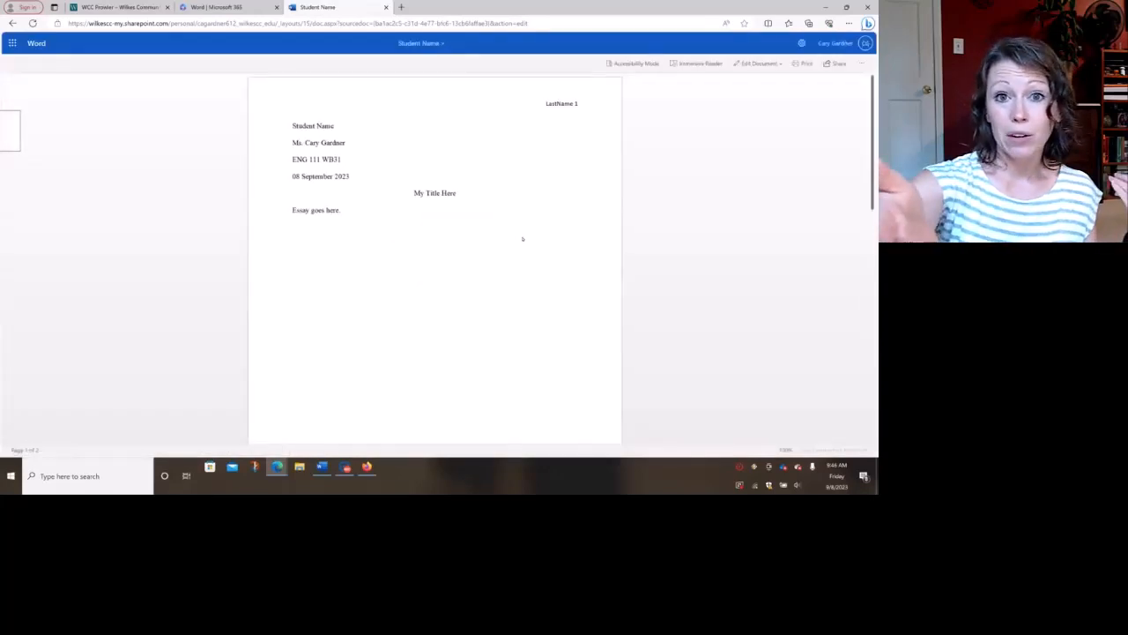
scroll(522, 238, "down", 5)
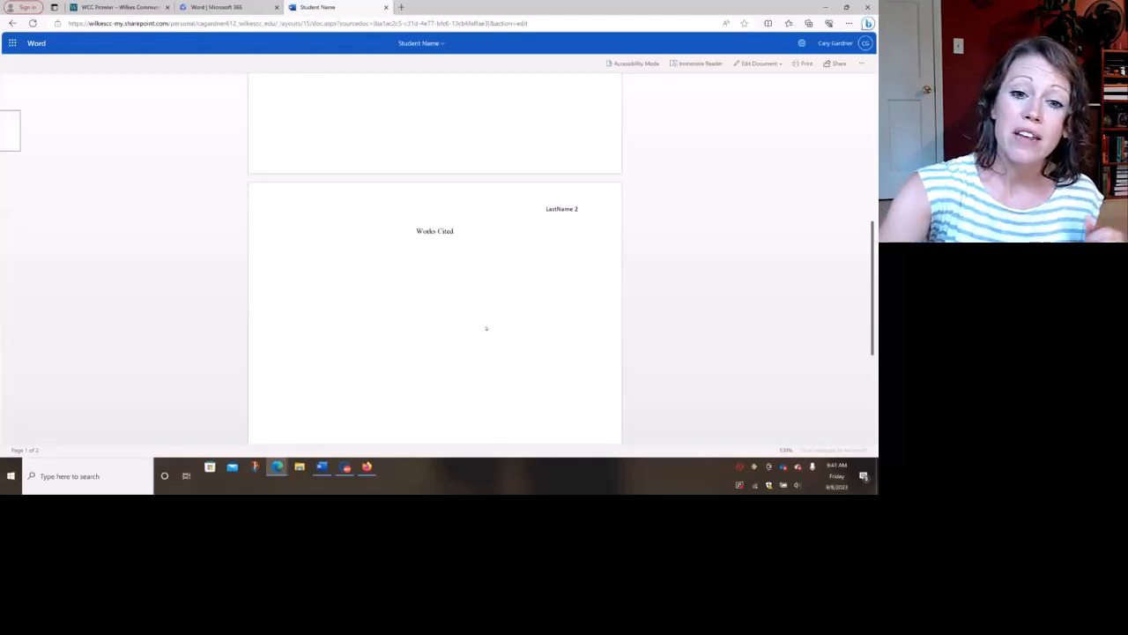
scroll(487, 328, "up", 3)
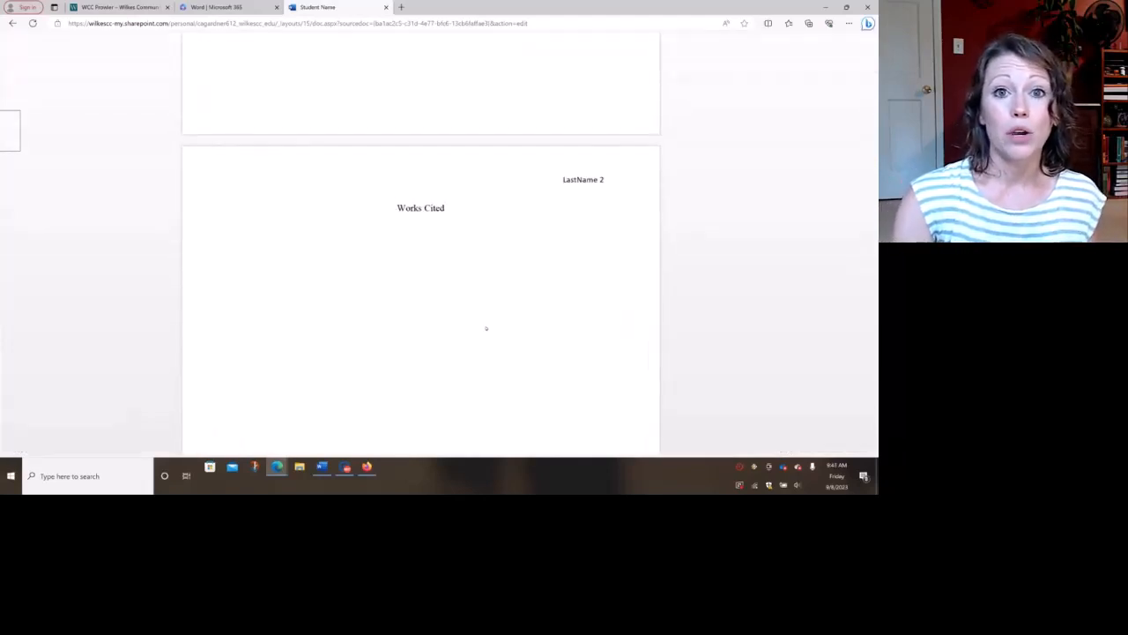
scroll(485, 328, "up", 5)
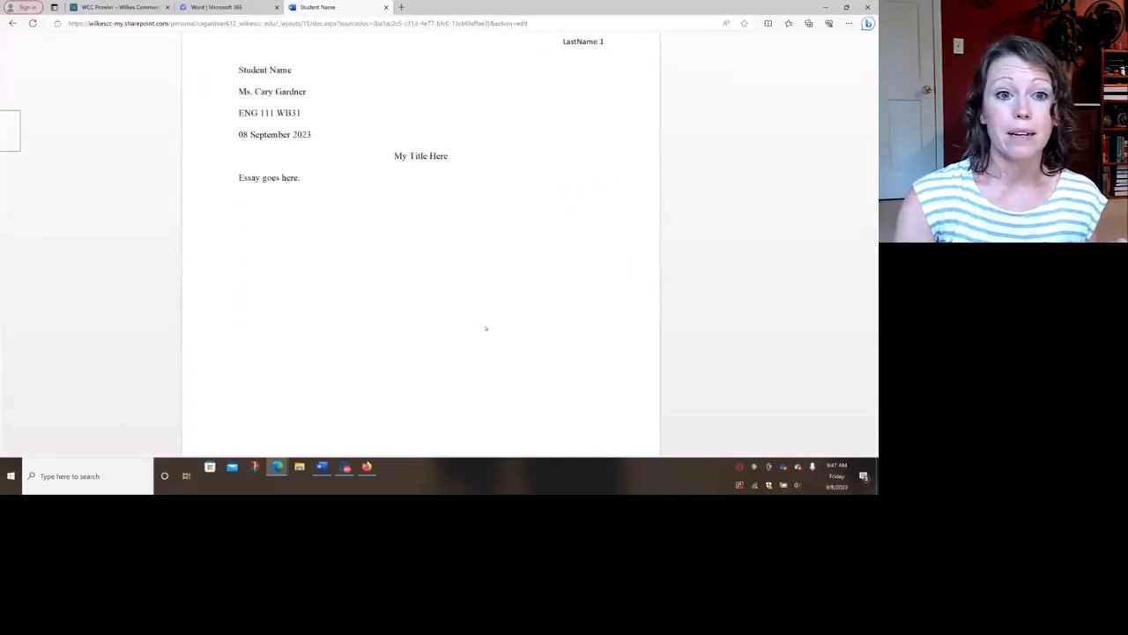
scroll(486, 328, "down", 2)
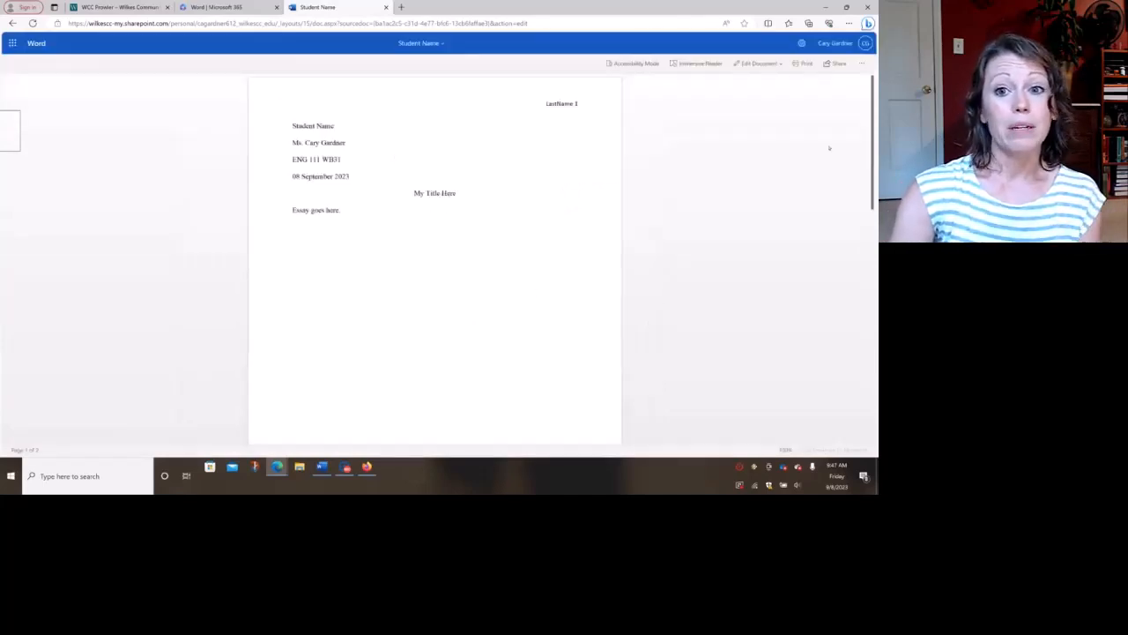
left_click(757, 64)
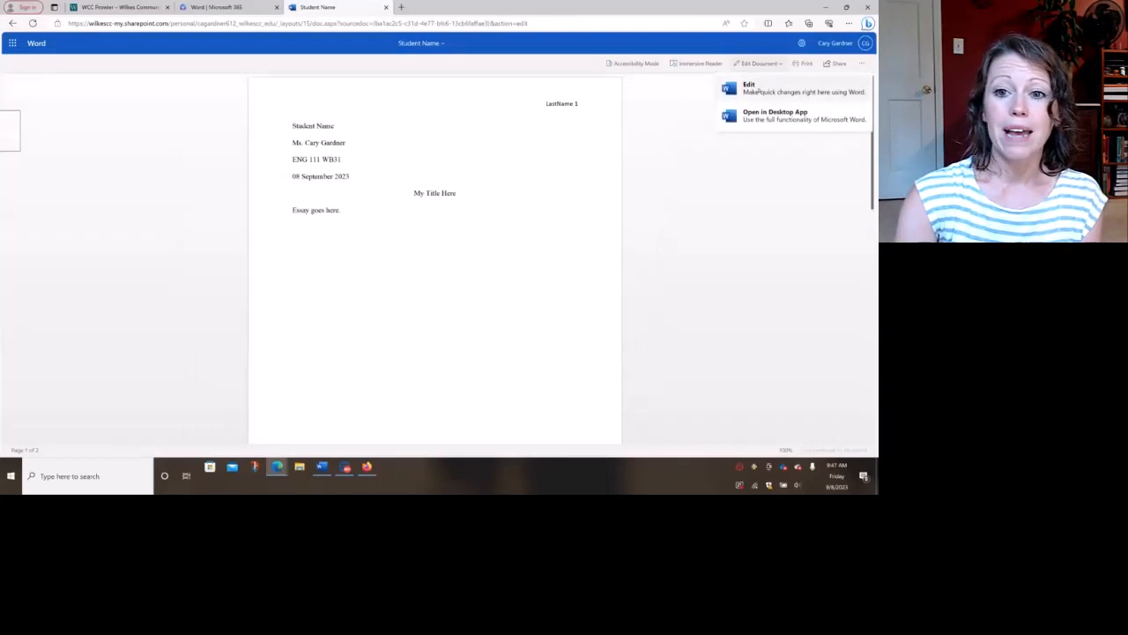
left_click(756, 91)
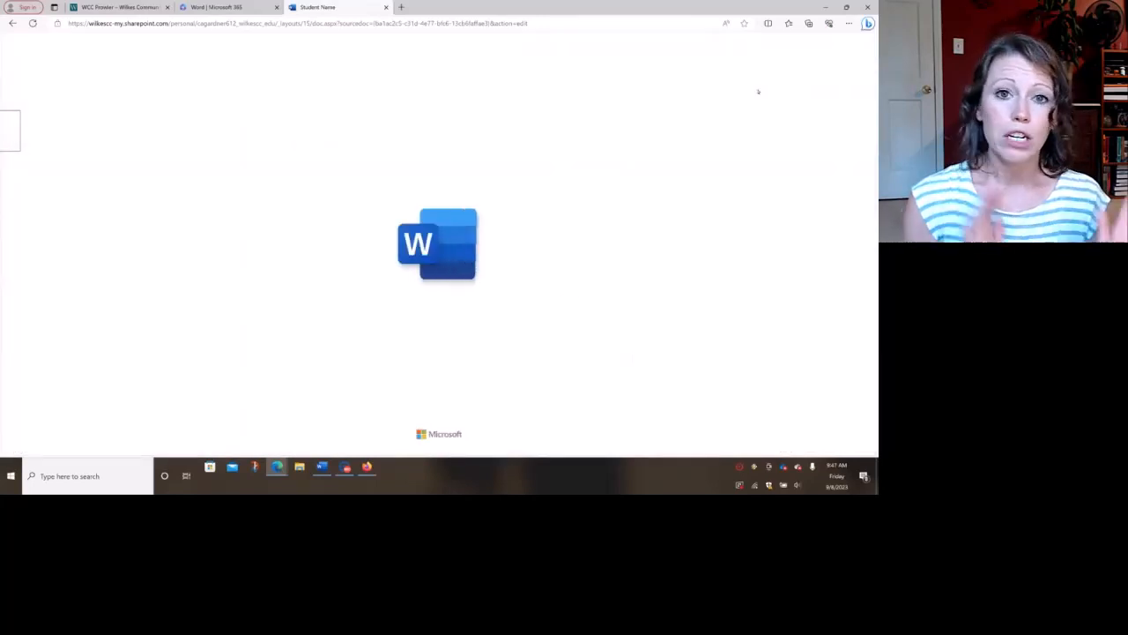